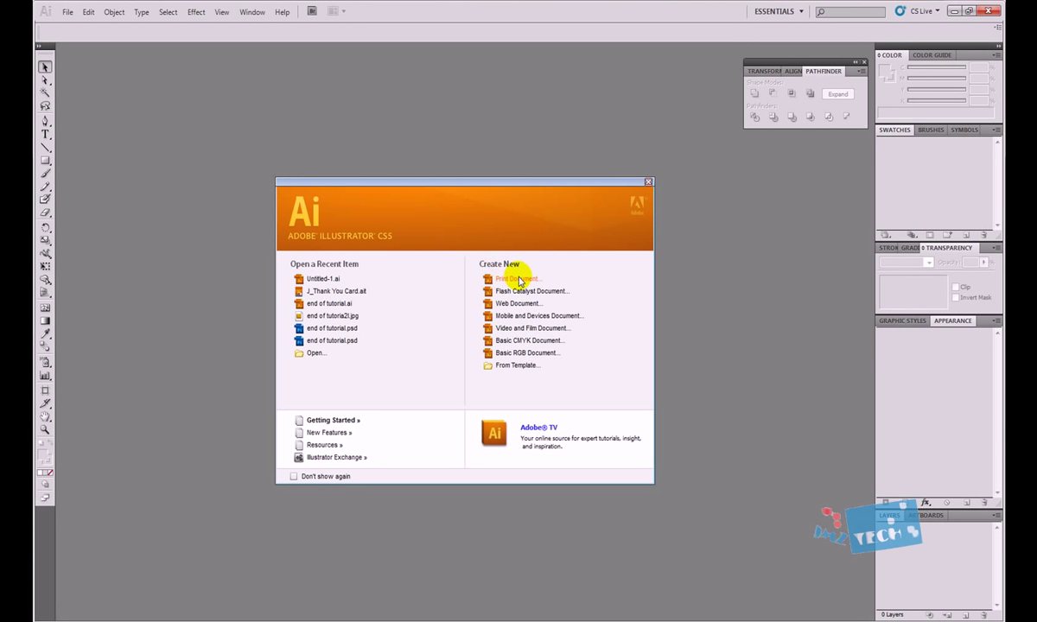
# Create a blank A4 CMYK print document, Untitled-1, keeping the default New Document settings.
pyautogui.click(505, 278)
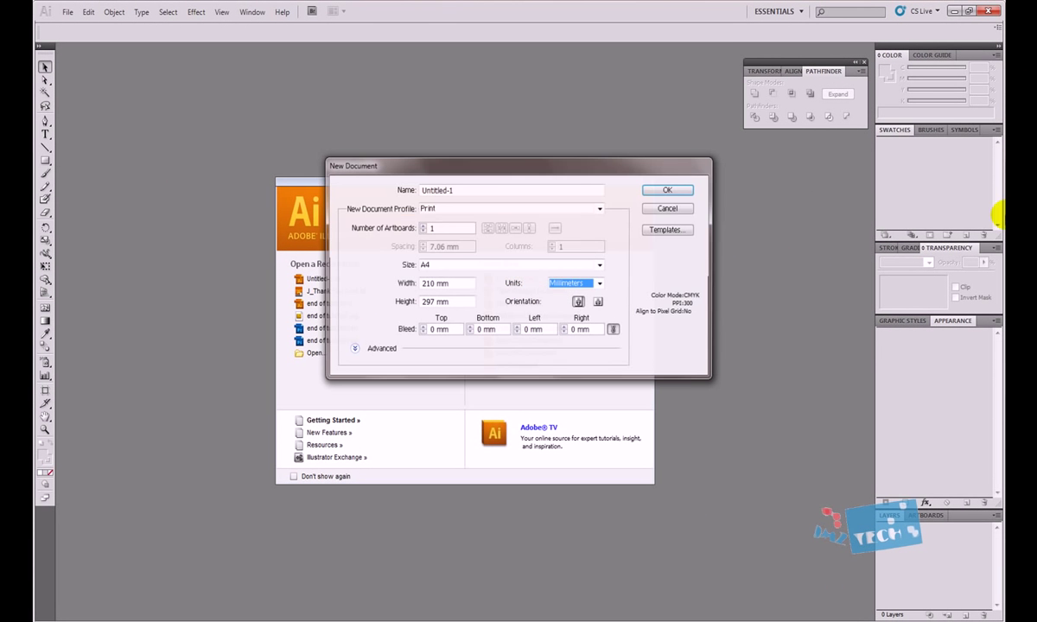
pyautogui.click(644, 190)
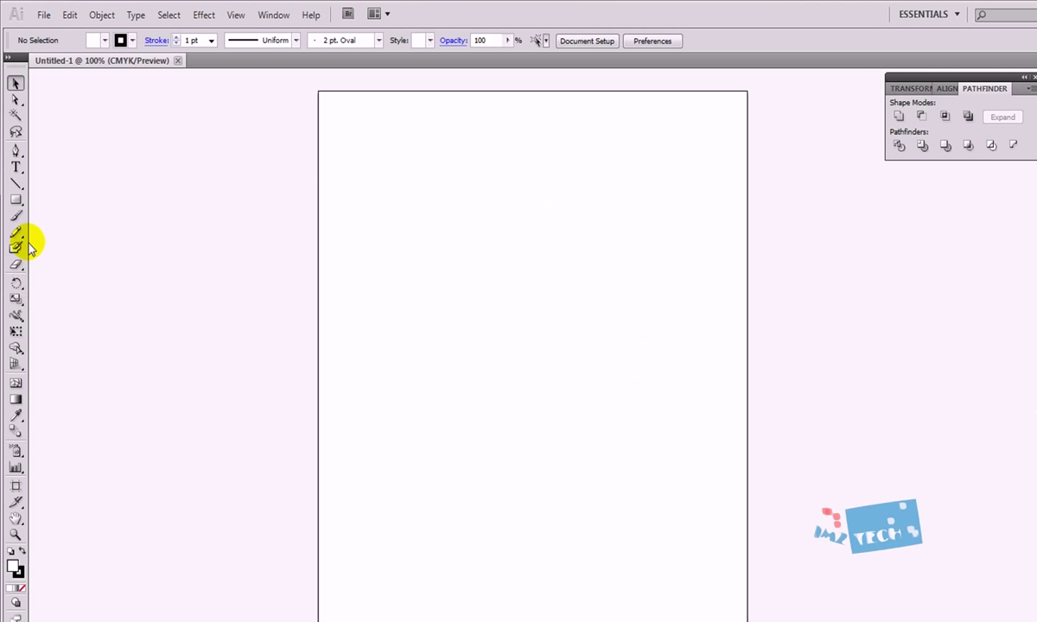
# Draw the cylinder's body rectangle and an ellipse over its top.
pyautogui.moveTo(17, 201); pyautogui.dragTo(45, 205)
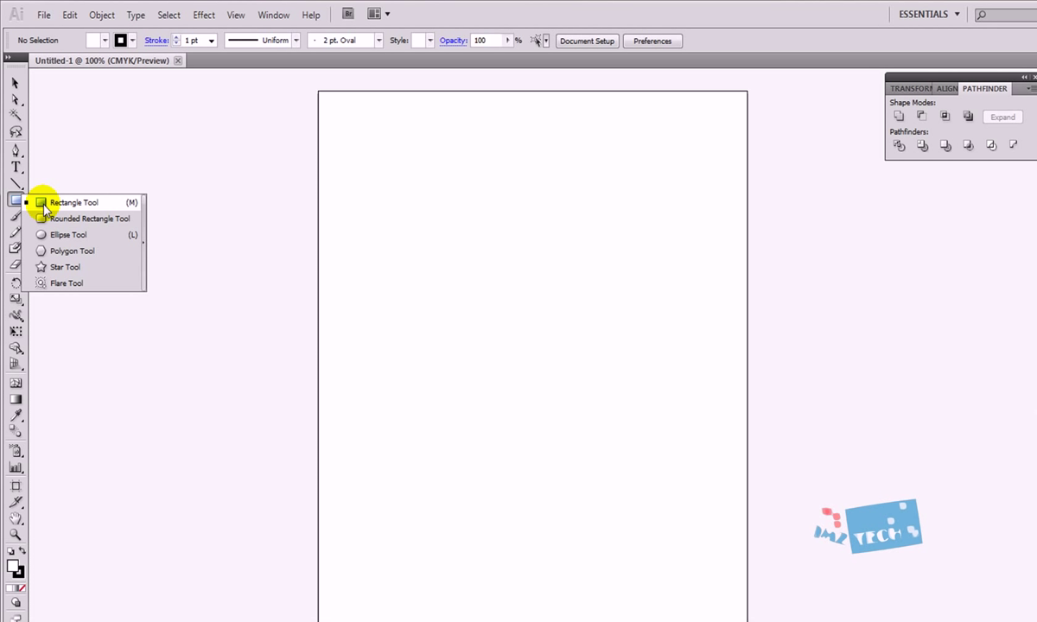
pyautogui.moveTo(45, 205); pyautogui.dragTo(45, 205)
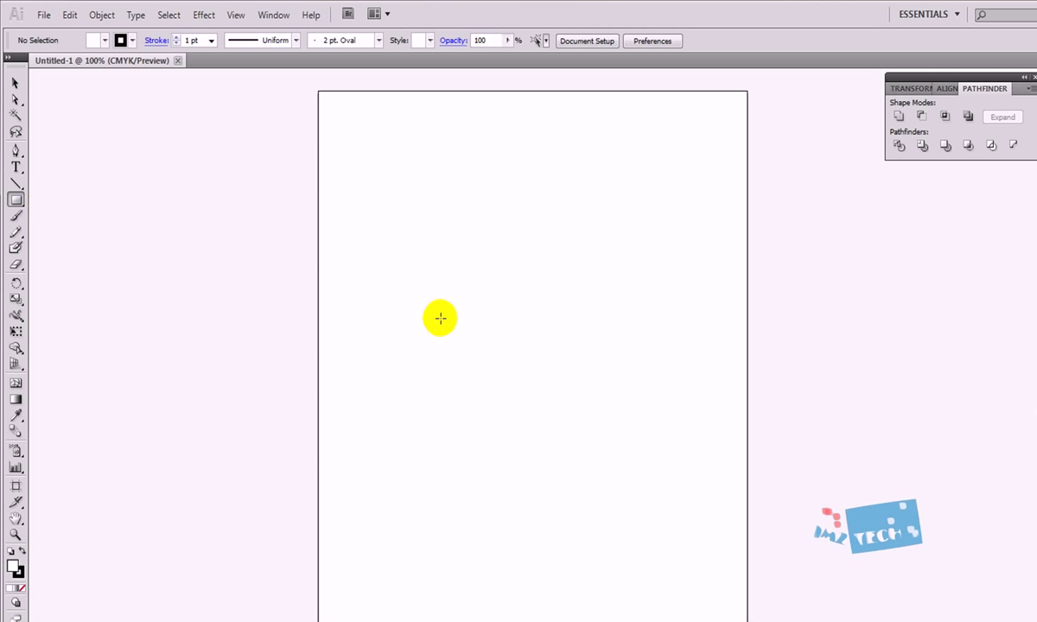
pyautogui.moveTo(483, 290); pyautogui.dragTo(562, 371)
pyautogui.moveTo(13, 197); pyautogui.dragTo(62, 235)
pyautogui.moveTo(475, 267)
pyautogui.mouseDown()
pyautogui.moveTo(560, 301)
pyautogui.moveTo(563, 318)
pyautogui.moveTo(531, 294)
pyautogui.moveTo(482, 288)
pyautogui.mouseUp()
# Stretch the ellipse to the rectangle's width and set it on the top edge.
pyautogui.click(16, 82)
pyautogui.click(426, 329)
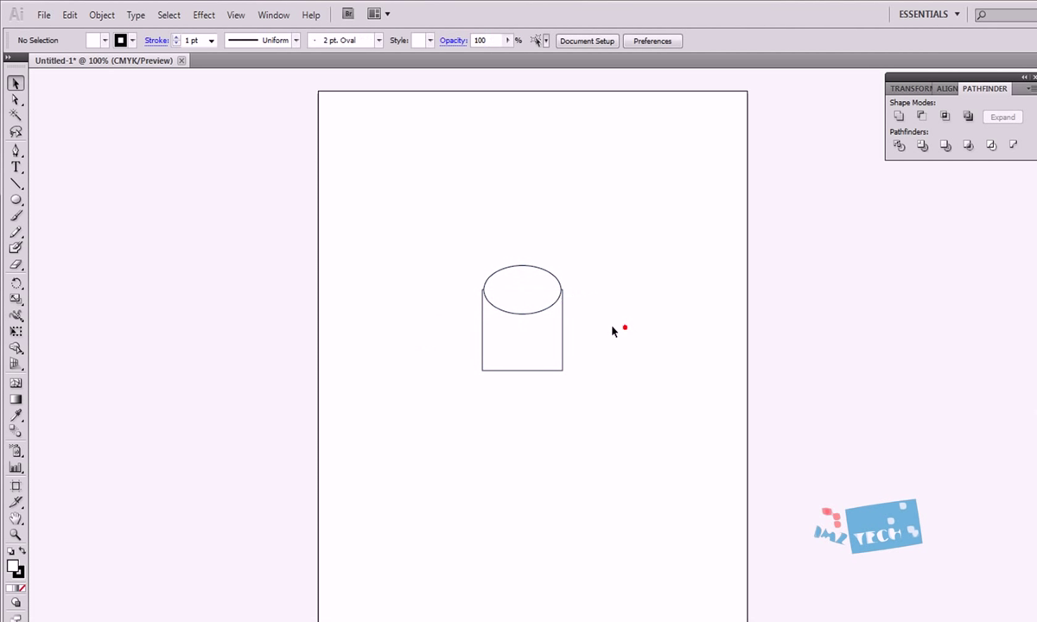
pyautogui.click(550, 303)
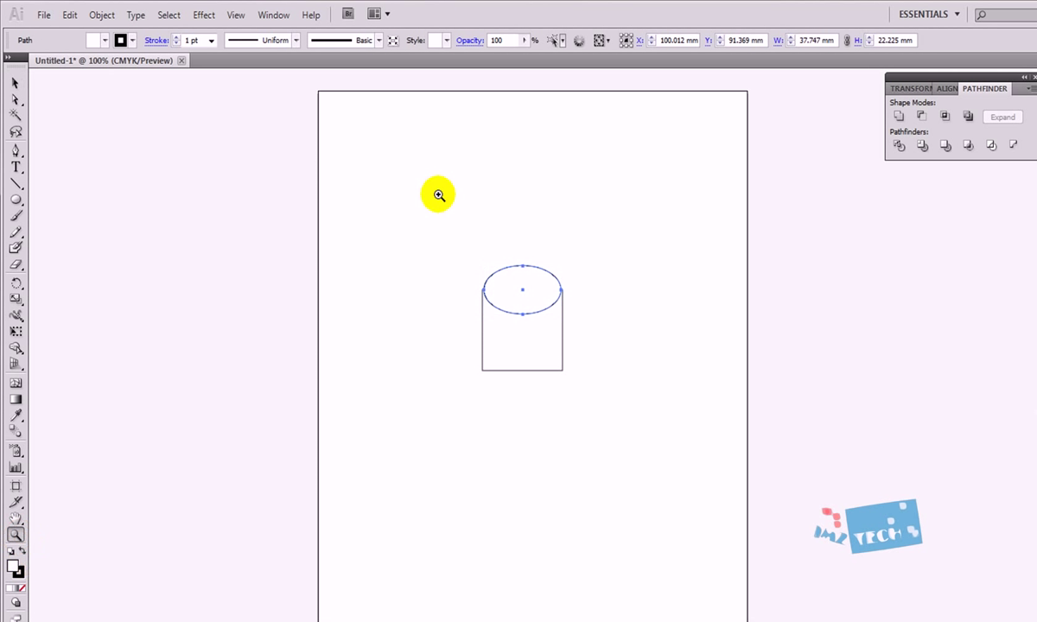
pyautogui.click(601, 445)
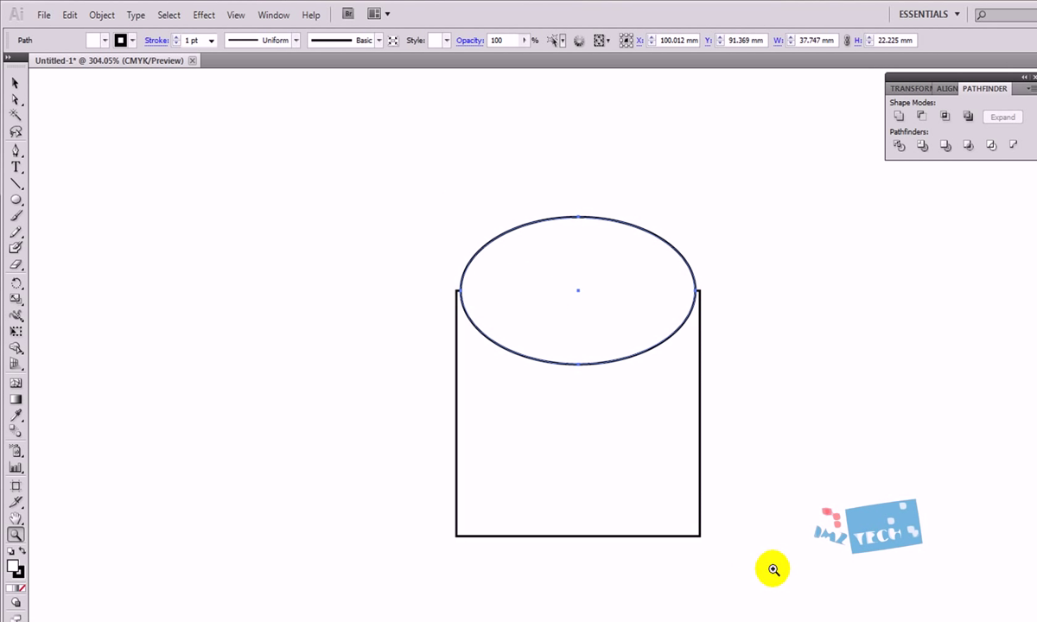
pyautogui.click(17, 82)
pyautogui.moveTo(461, 292); pyautogui.dragTo(456, 294)
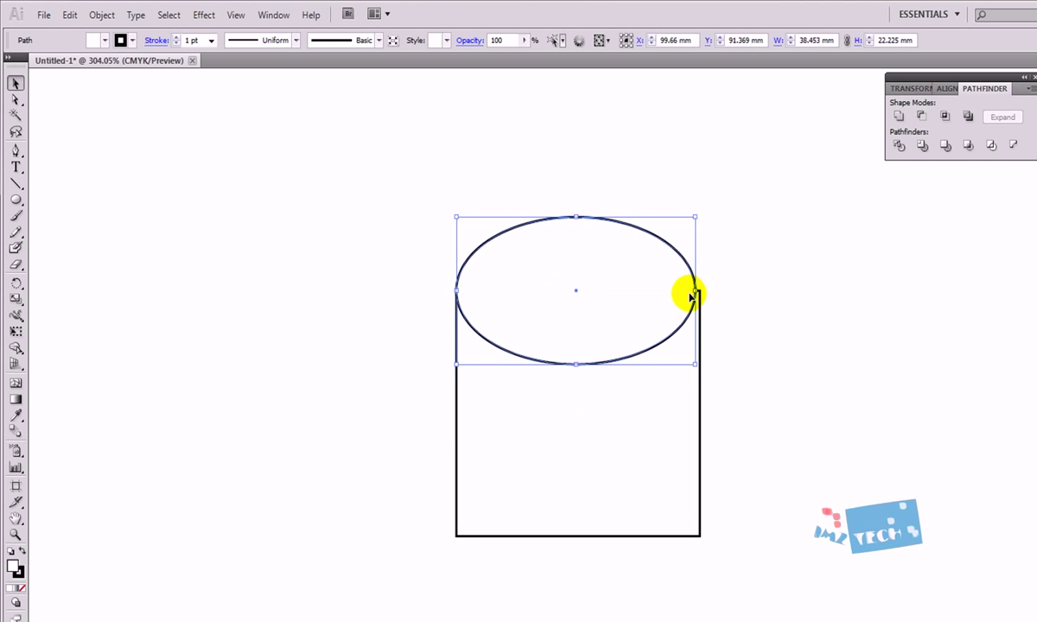
pyautogui.click(694, 292)
pyautogui.moveTo(620, 259); pyautogui.dragTo(621, 269)
# Copy the top ellipse and move the pasted copy to the rectangle's bottom edge.
pyautogui.click(834, 397)
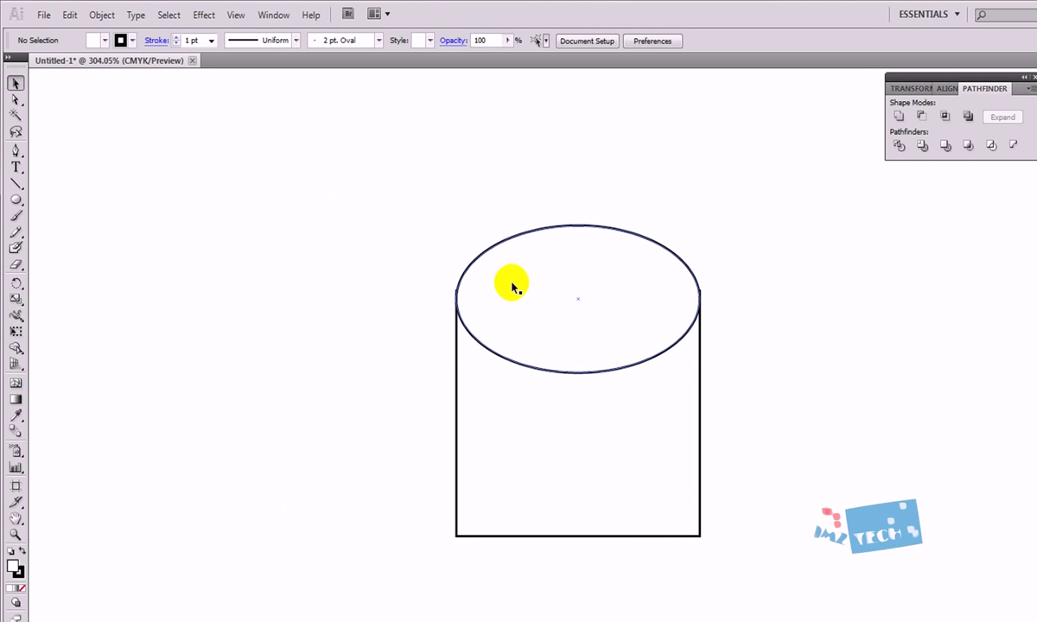
pyautogui.click(551, 302)
pyautogui.hotkey('ctrl', 'c')
pyautogui.hotkey('ctrl', 'v')
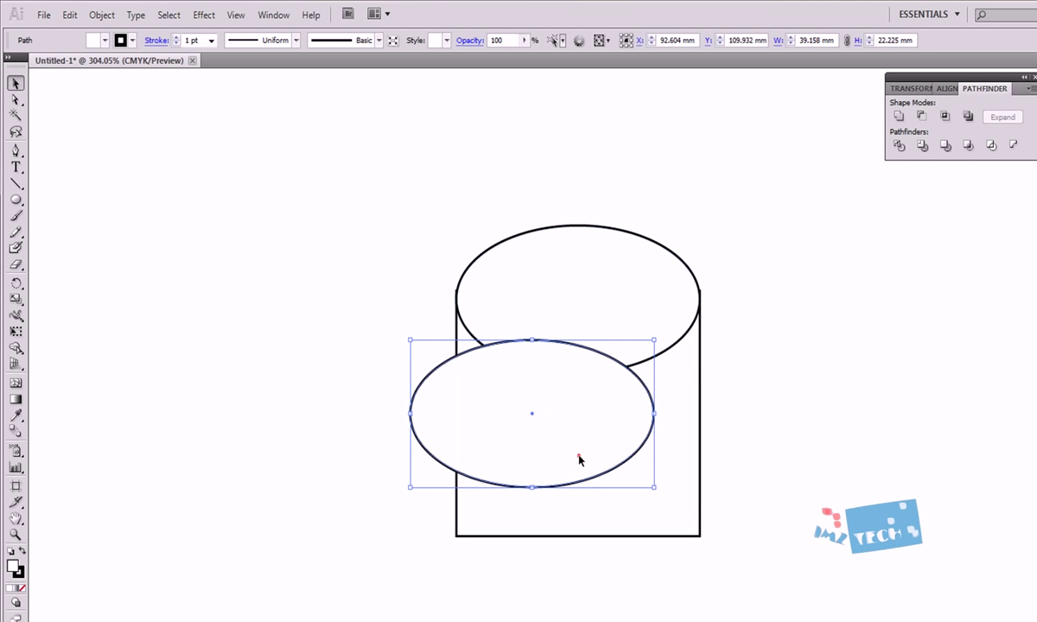
pyautogui.moveTo(581, 458); pyautogui.dragTo(579, 572)
pyautogui.click(324, 516)
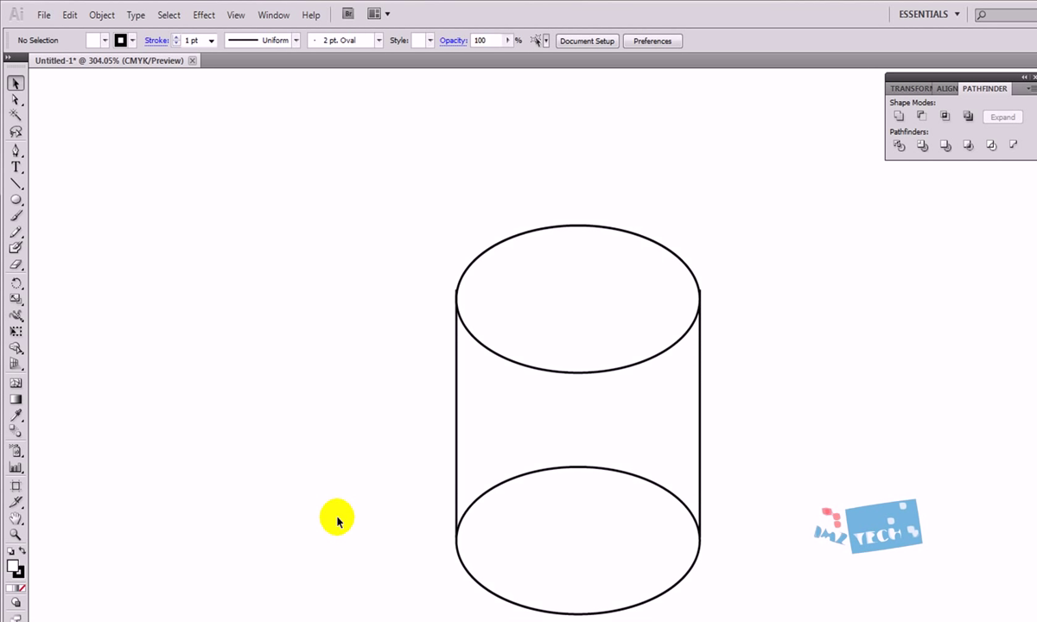
# Draw a closed, tapered spout outline off the cylinder's right edge with the Pen tool.
pyautogui.click(16, 153)
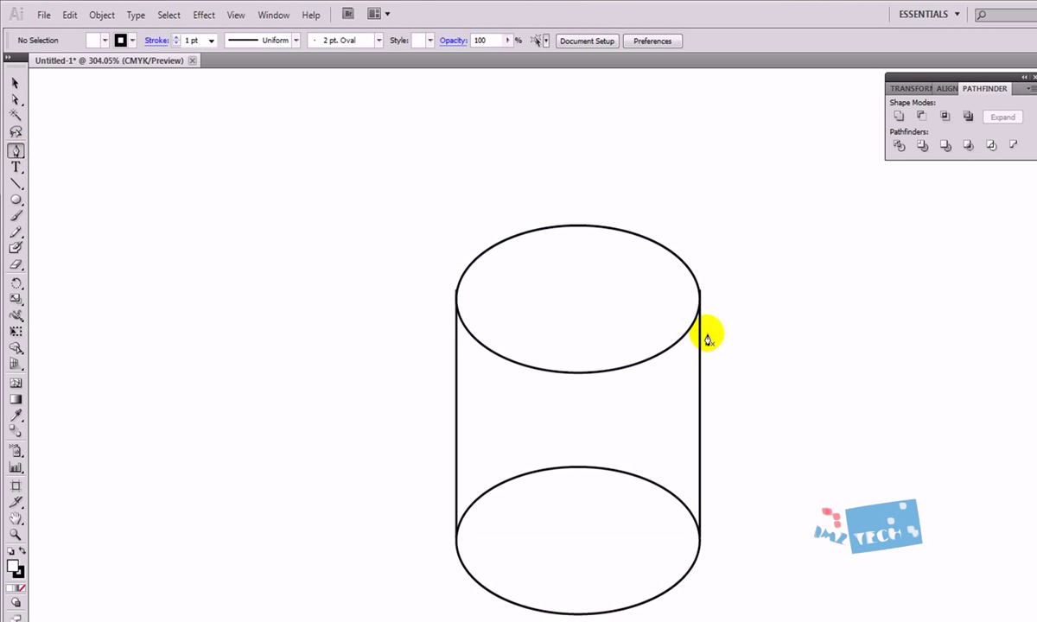
pyautogui.click(655, 306)
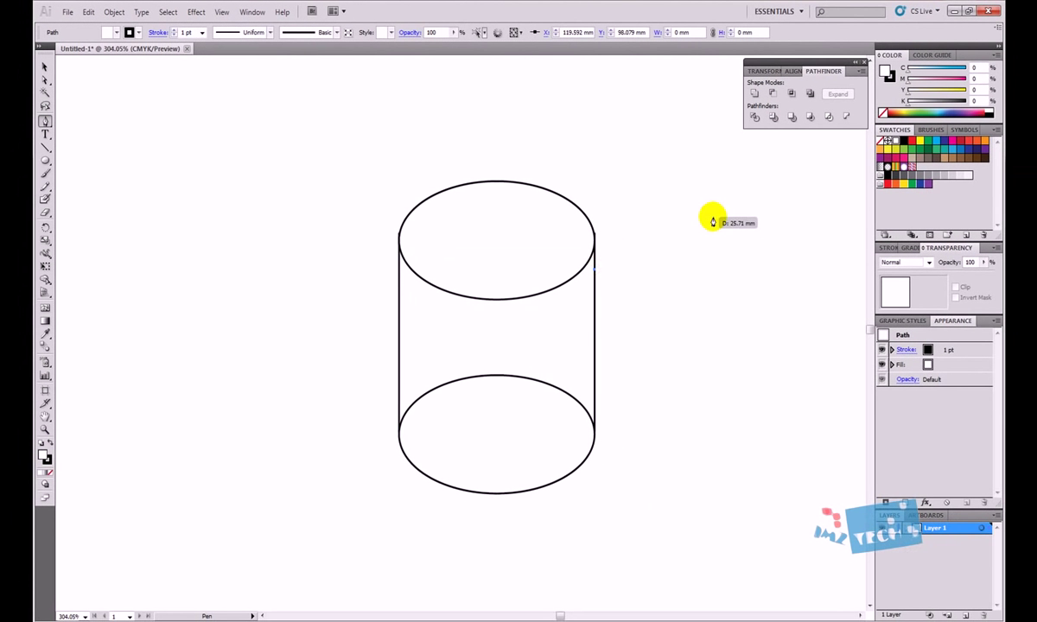
pyautogui.click(788, 236)
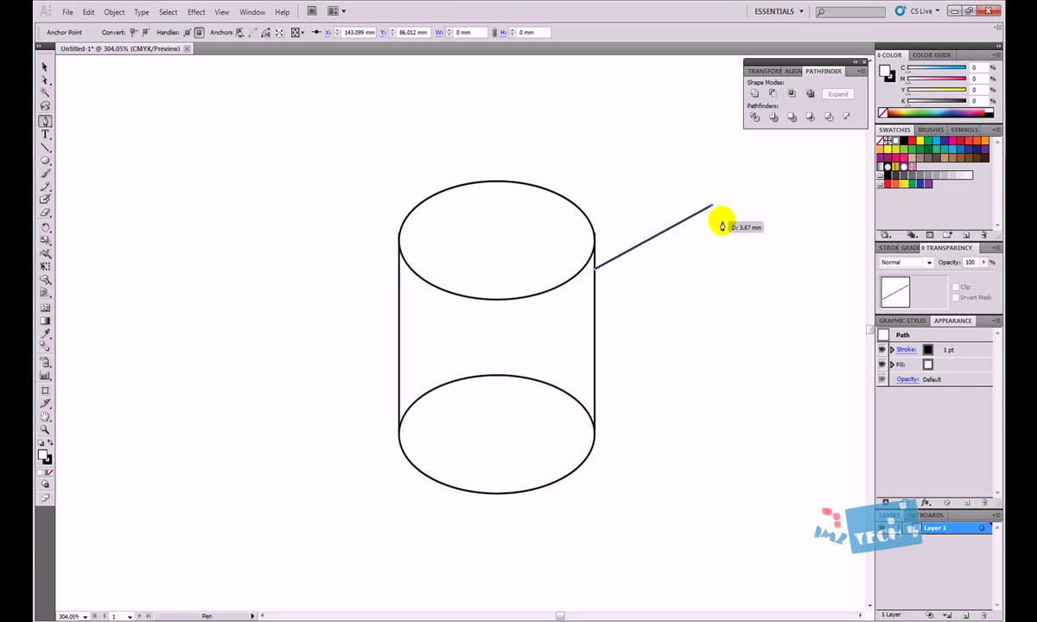
pyautogui.click(721, 223)
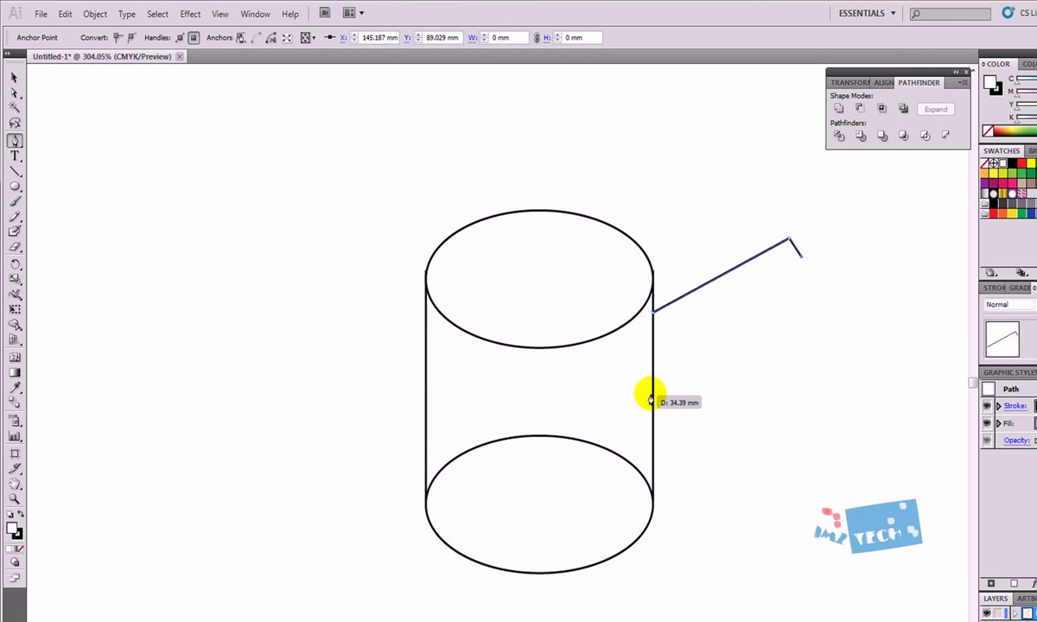
pyautogui.click(655, 387)
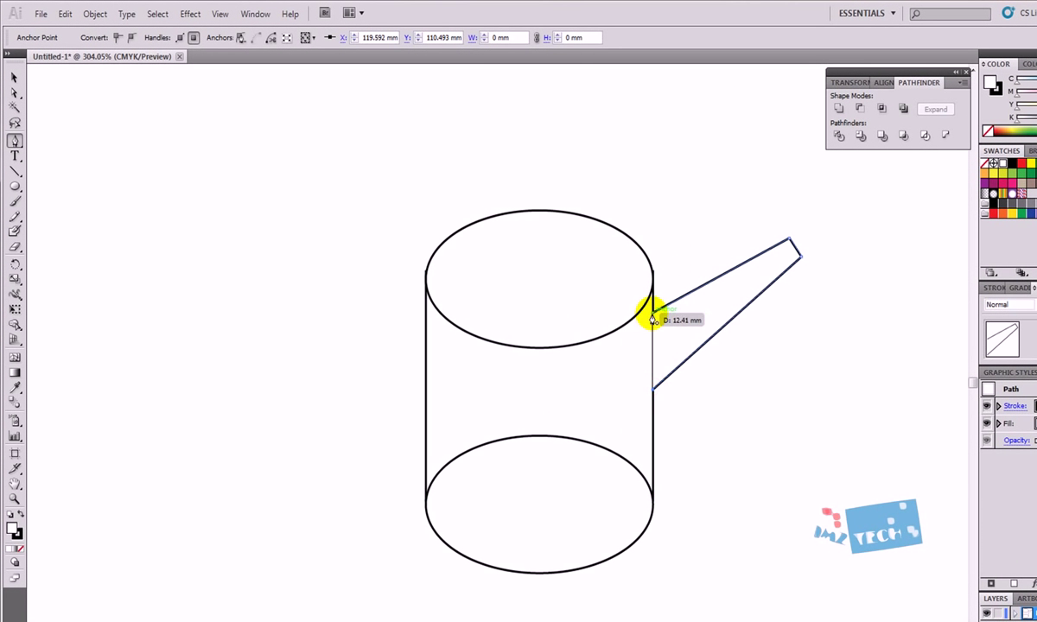
pyautogui.click(653, 314)
# Add a small ellipse capping the spout's tip.
pyautogui.click(14, 187)
pyautogui.moveTo(689, 198)
pyautogui.mouseDown()
pyautogui.moveTo(795, 241)
pyautogui.moveTo(797, 257)
pyautogui.mouseUp()
pyautogui.click(862, 283)
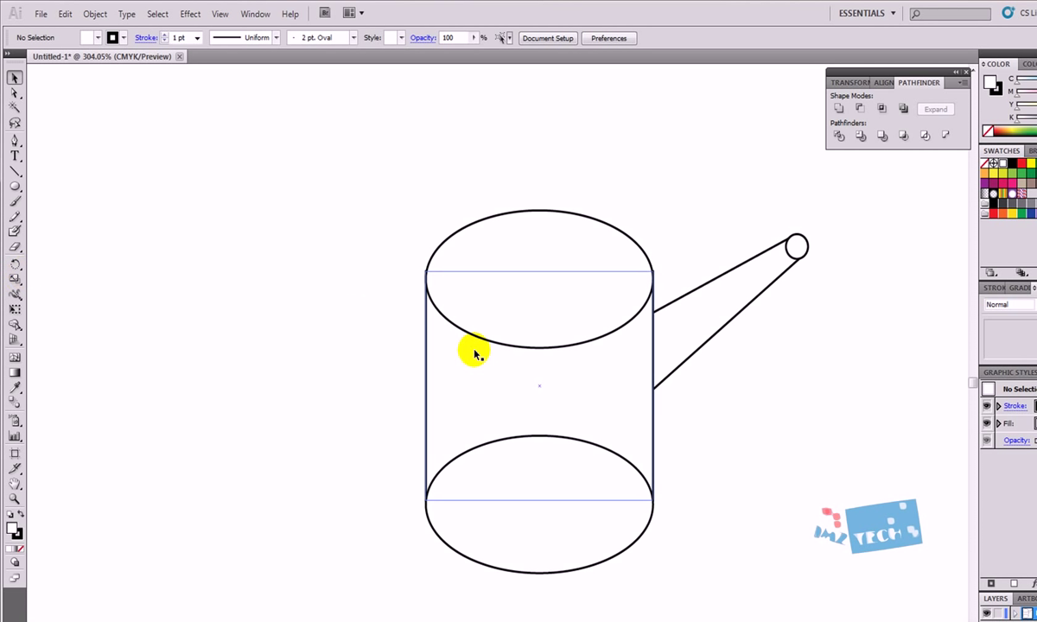
# Draw two circles left of the can and move one up so they overlap.
pyautogui.click(16, 187)
pyautogui.moveTo(127, 290); pyautogui.dragTo(343, 526)
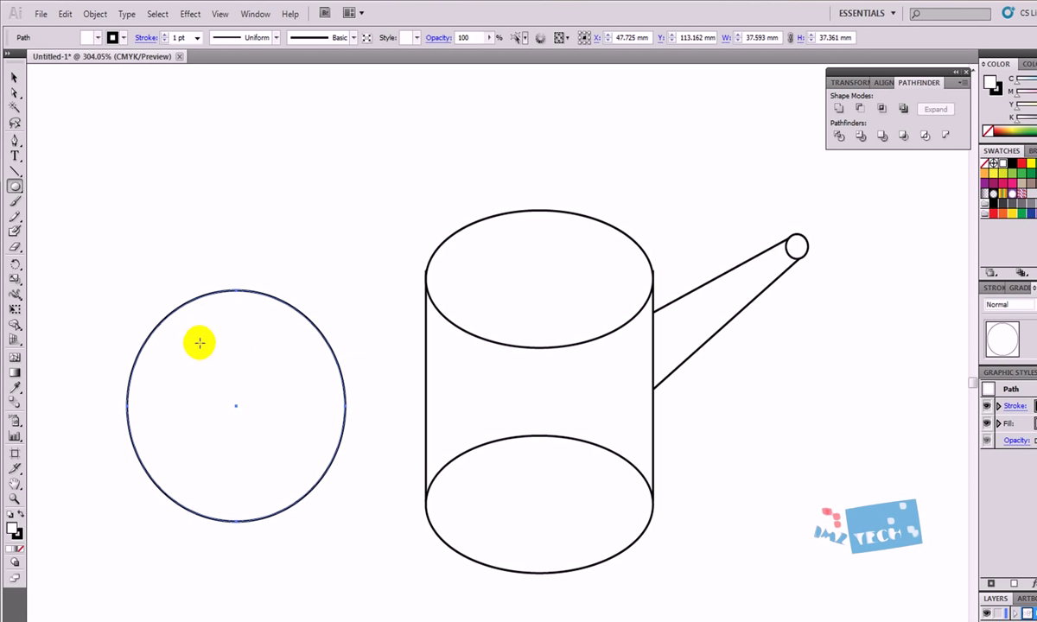
pyautogui.moveTo(198, 351); pyautogui.dragTo(404, 551)
pyautogui.click(14, 77)
pyautogui.moveTo(358, 512); pyautogui.dragTo(334, 456)
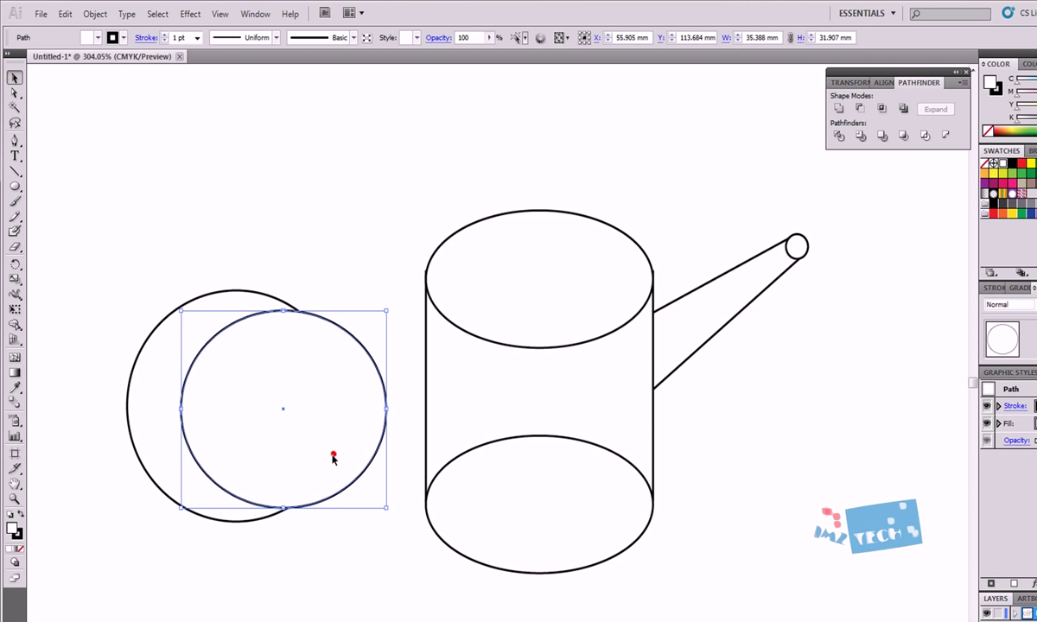
pyautogui.click(109, 281)
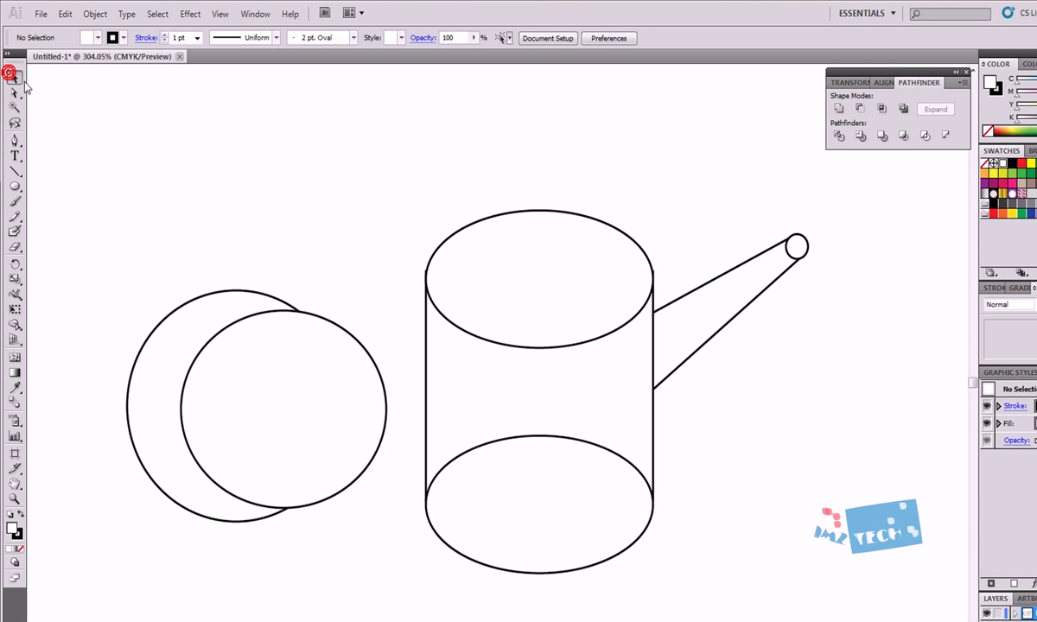
# Select both circles and float the Pathfinder panel near the top right.
pyautogui.moveTo(80, 251); pyautogui.dragTo(394, 613)
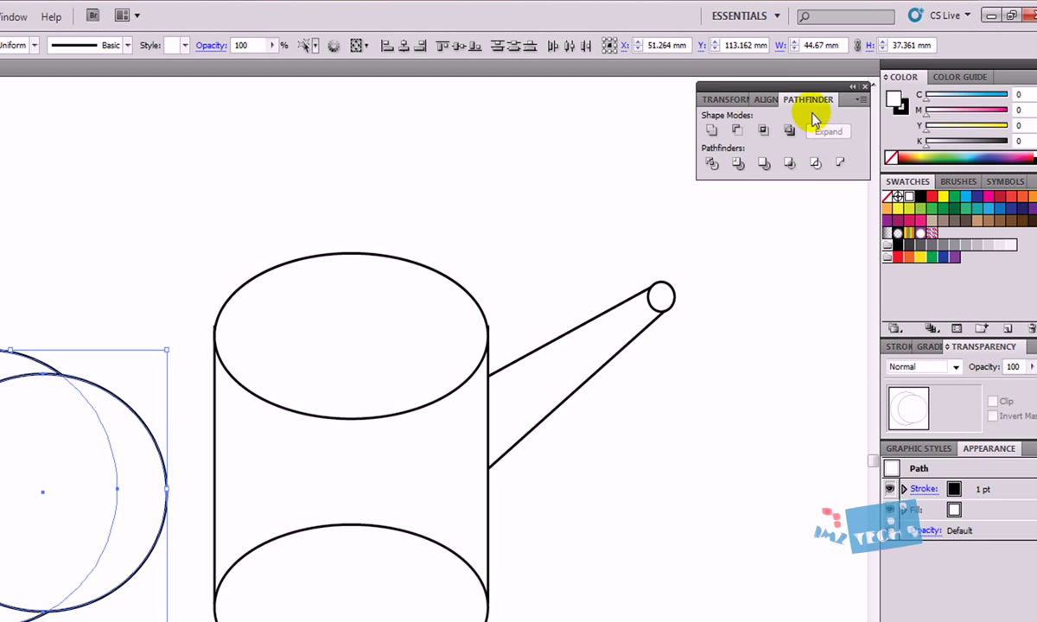
pyautogui.moveTo(774, 80); pyautogui.dragTo(980, 456)
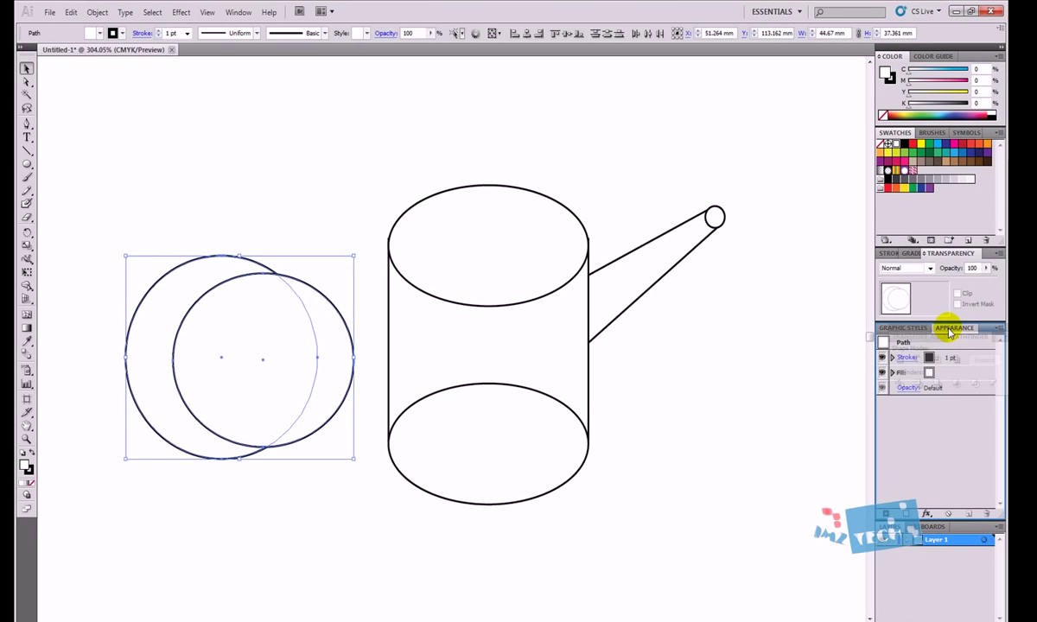
pyautogui.moveTo(951, 333); pyautogui.dragTo(780, 112)
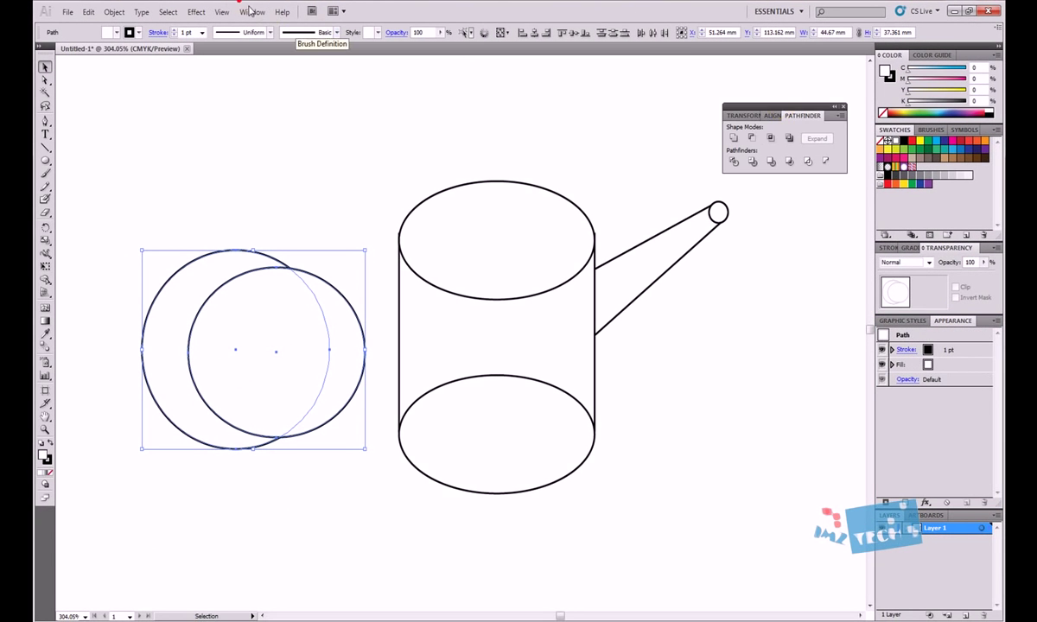
pyautogui.click(257, 12)
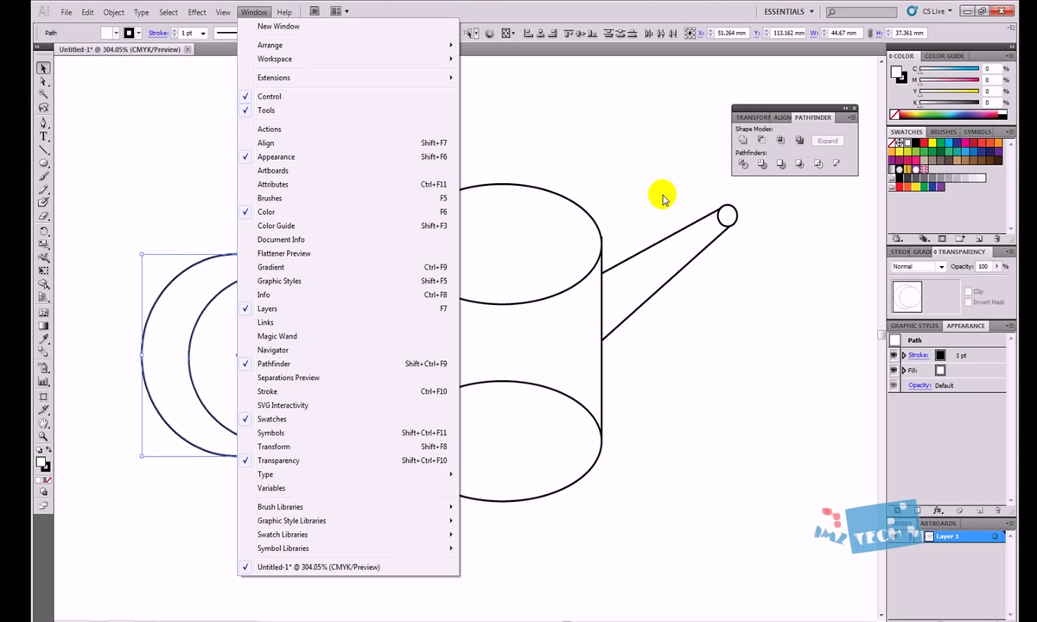
pyautogui.click(663, 200)
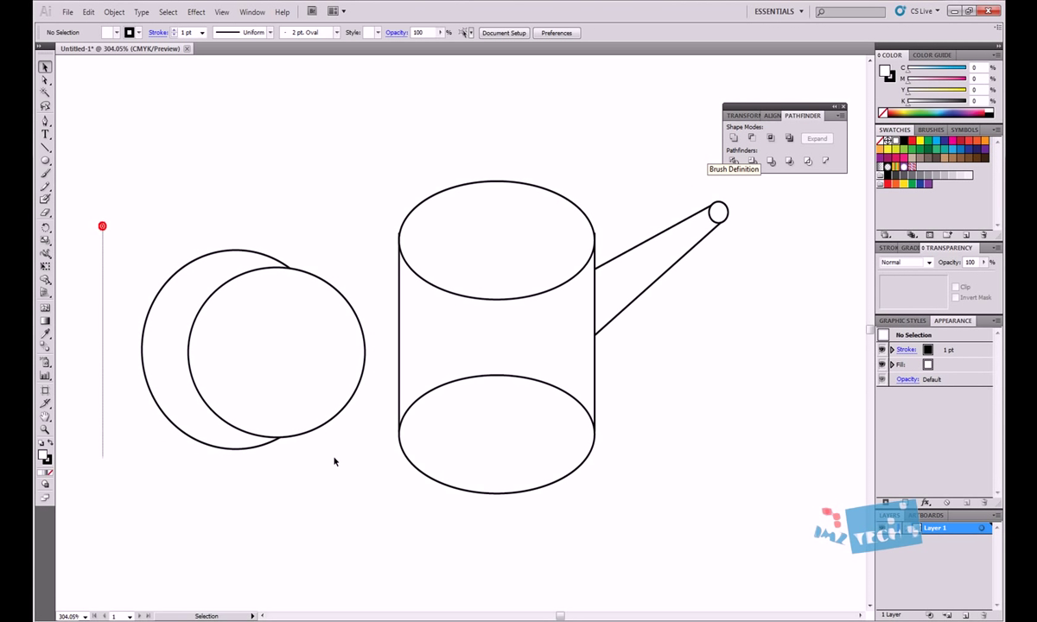
# Subtract the front circle from the back one with Pathfinder, leaving a crescent.
pyautogui.moveTo(334, 461); pyautogui.dragTo(385, 491)
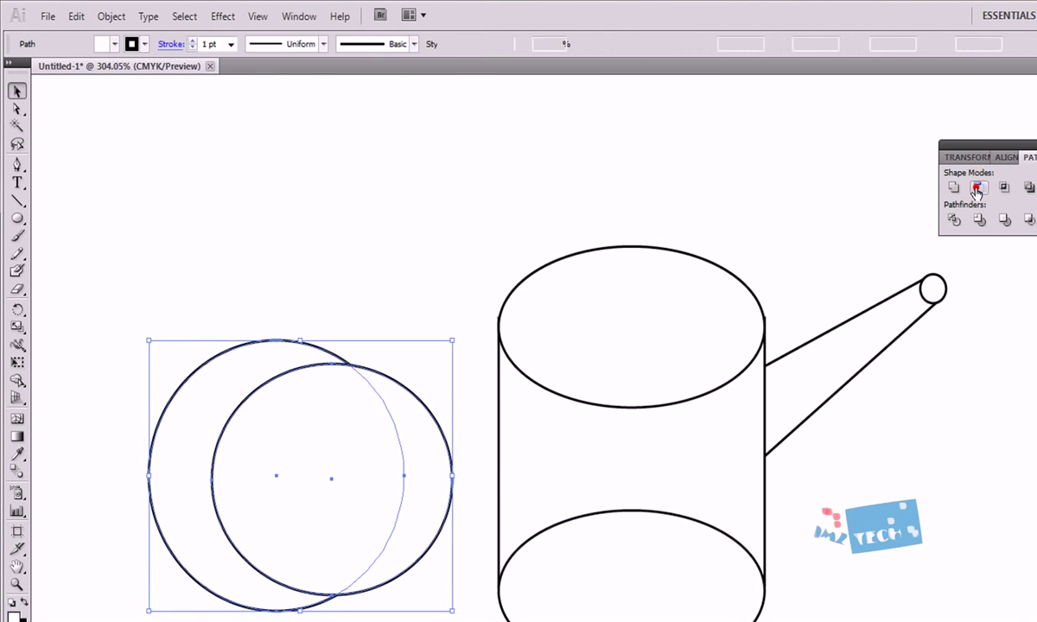
pyautogui.click(751, 139)
pyautogui.click(141, 160)
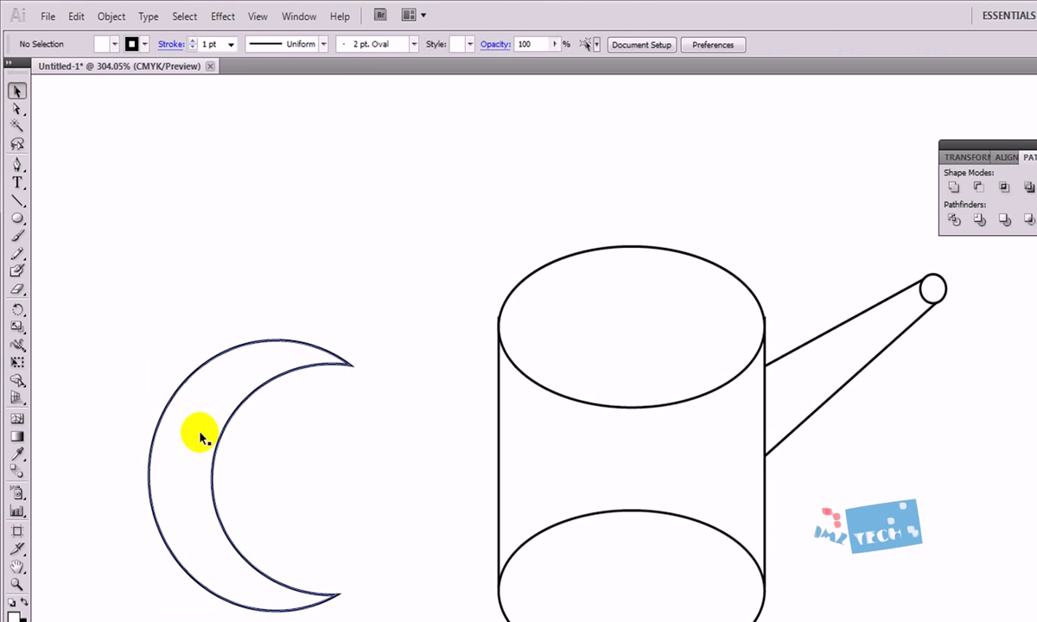
# Move the crescent right and send it to the back with Arrange > Send to Back.
pyautogui.moveTo(200, 438); pyautogui.dragTo(405, 437)
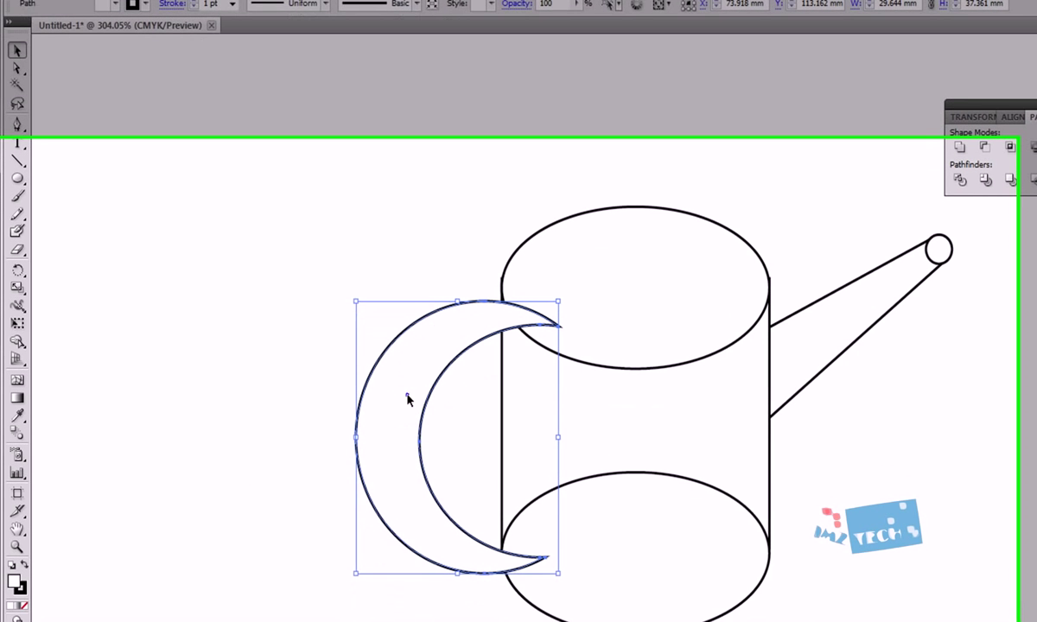
pyautogui.rightClick(405, 436)
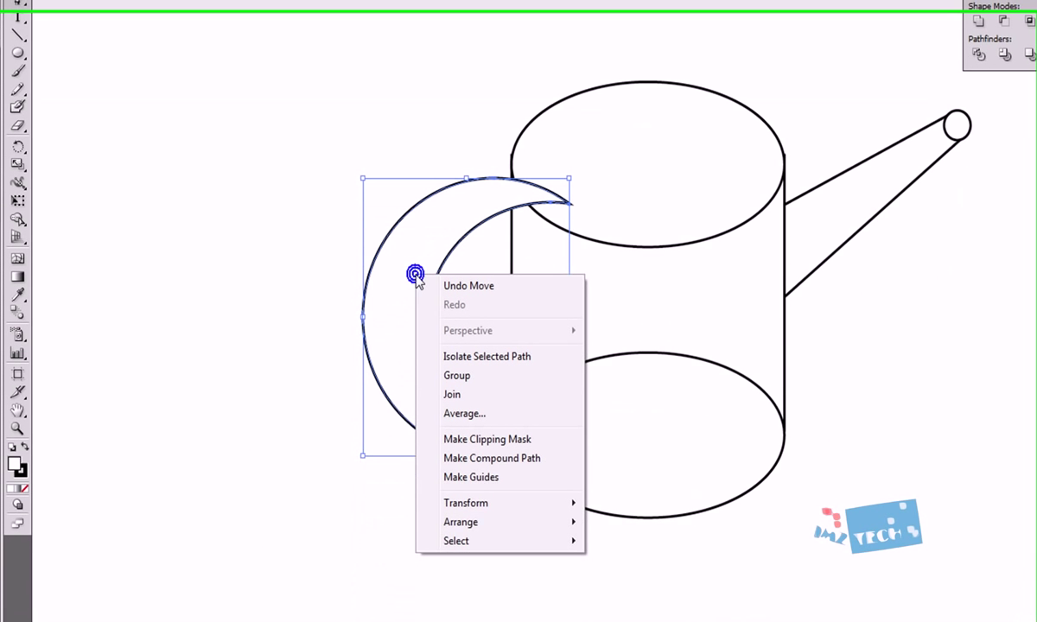
pyautogui.moveTo(528, 502)
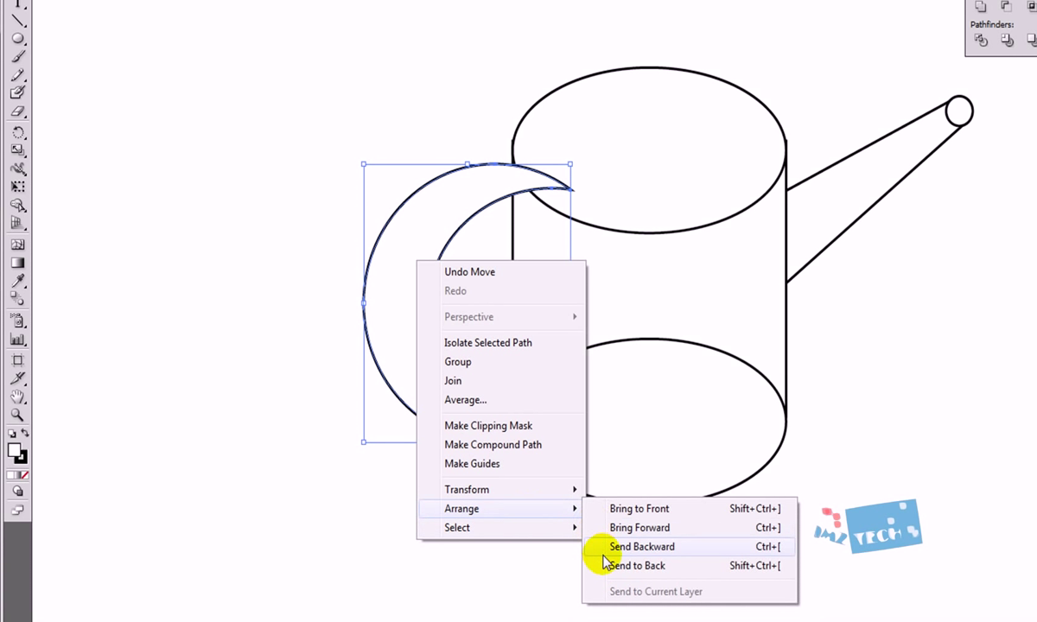
pyautogui.click(618, 567)
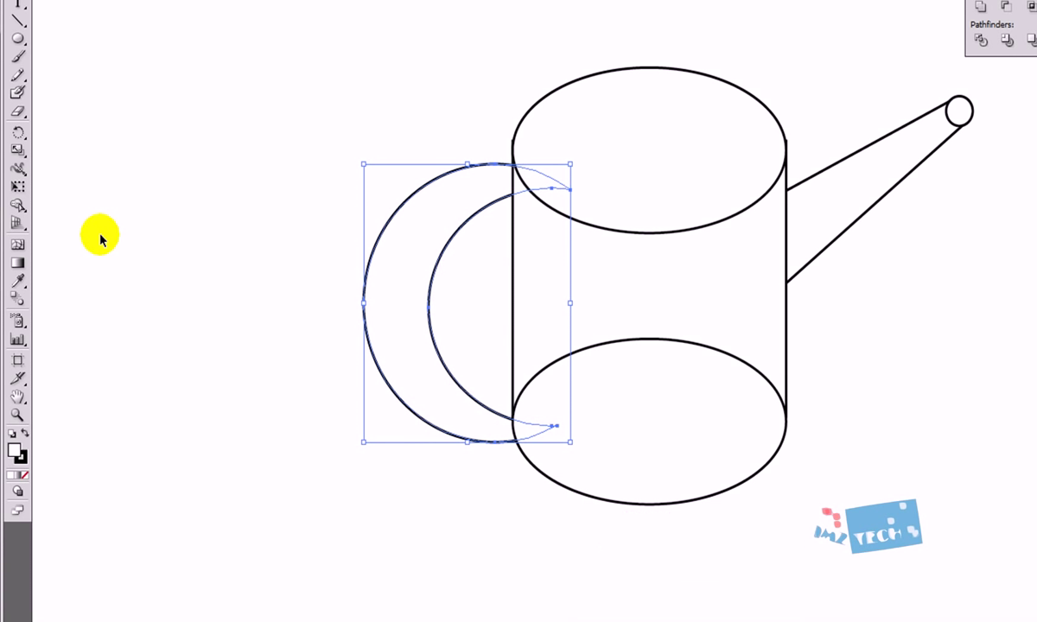
pyautogui.click(173, 247)
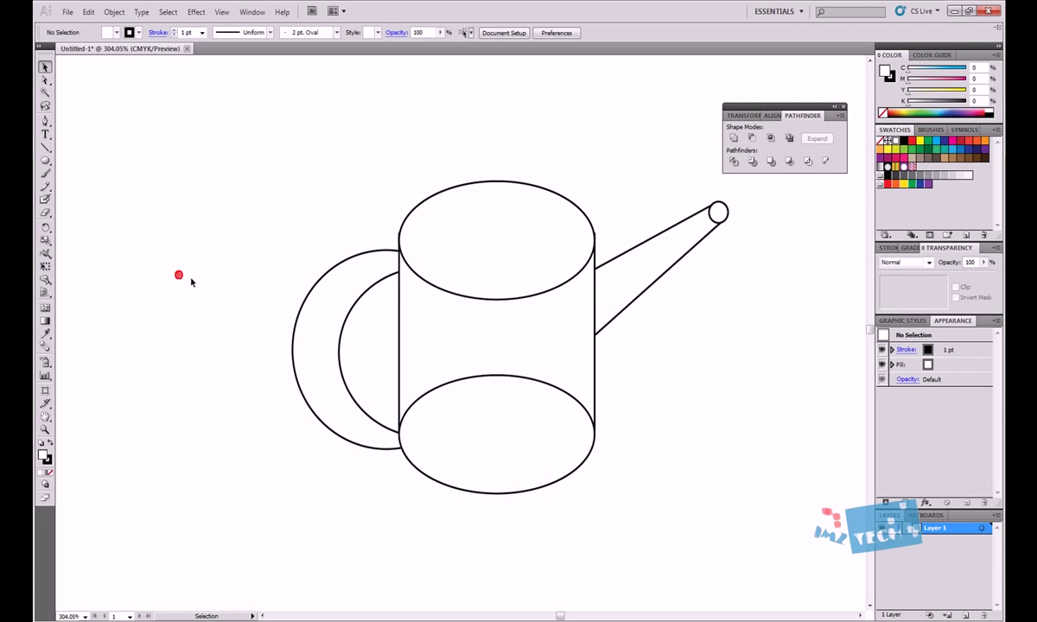
# Shorten the crescent from its bottom and nudge it into place against the cylinder.
pyautogui.click(341, 442)
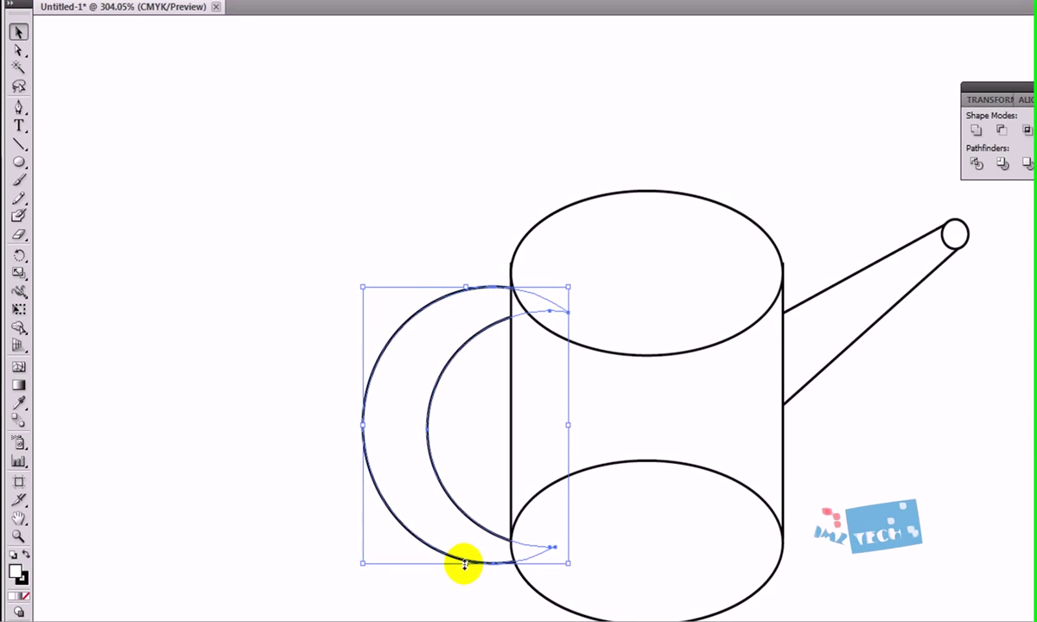
pyautogui.moveTo(464, 564); pyautogui.dragTo(465, 522)
pyautogui.moveTo(430, 325); pyautogui.dragTo(440, 352)
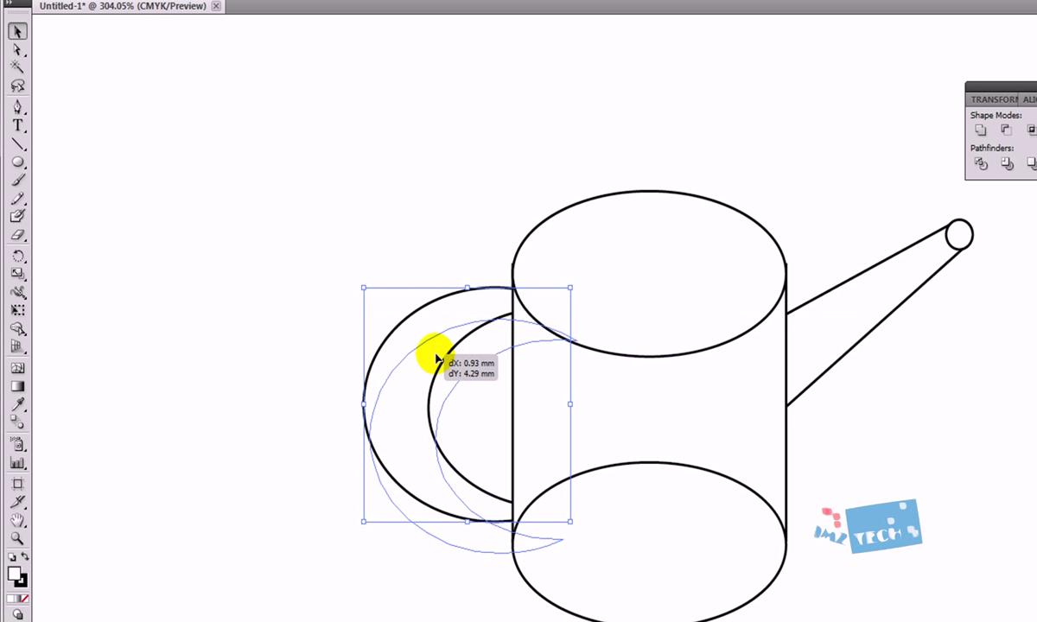
pyautogui.click(327, 327)
pyautogui.moveTo(405, 429)
pyautogui.mouseDown()
pyautogui.moveTo(391, 420)
pyautogui.moveTo(400, 409)
pyautogui.mouseUp()
pyautogui.click(294, 378)
pyautogui.click(247, 365)
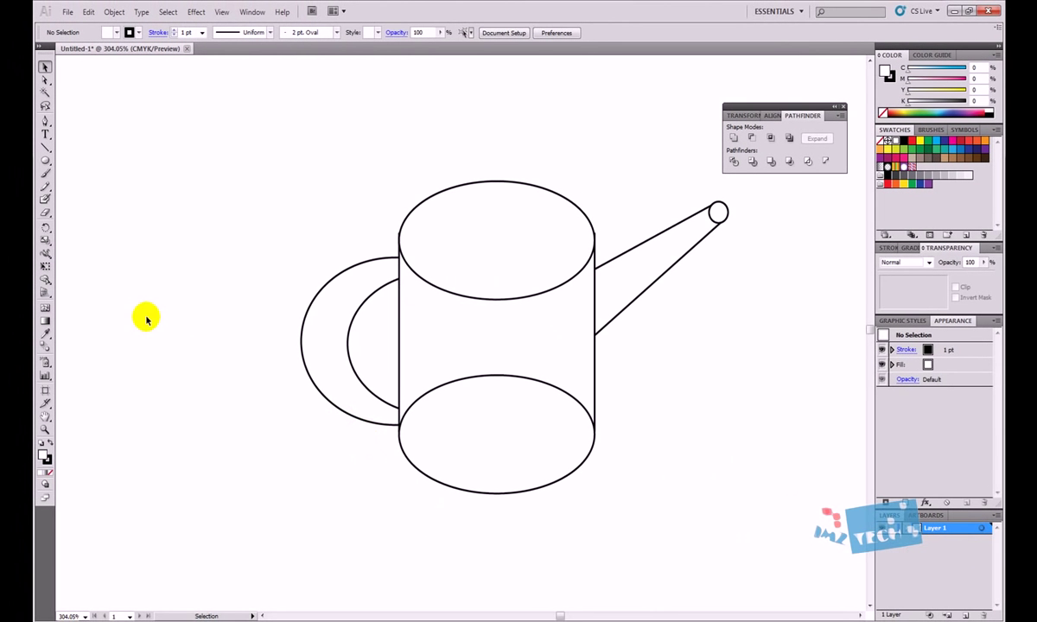
# Select all paths and use Shape Builder to merge the body, base and handle's lower tip.
pyautogui.moveTo(197, 102)
pyautogui.mouseDown()
pyautogui.moveTo(761, 553)
pyautogui.moveTo(810, 571)
pyautogui.mouseUp()
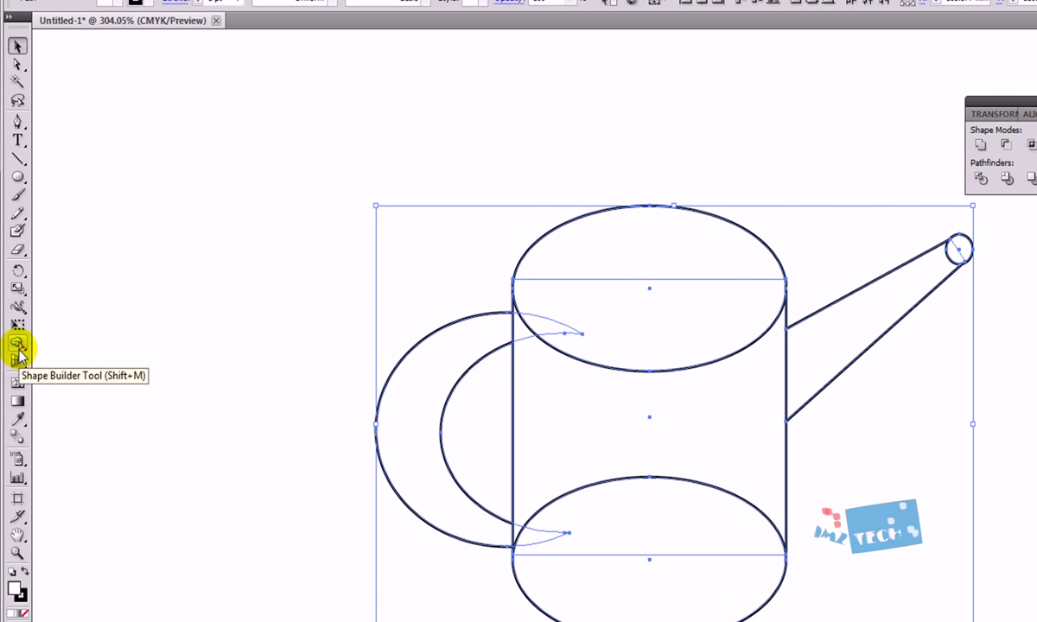
pyautogui.click(17, 345)
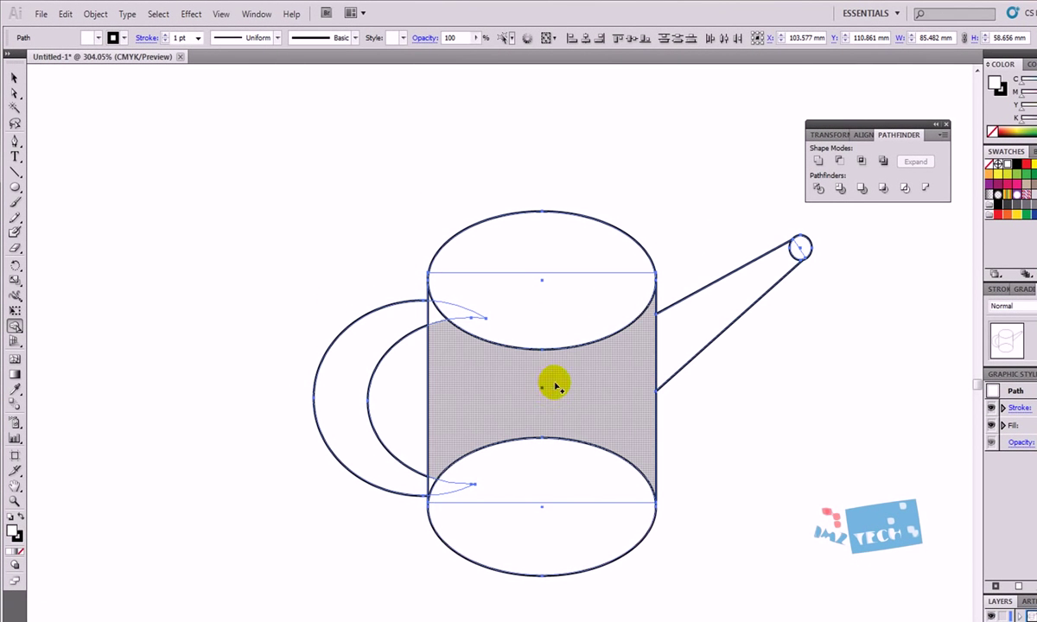
pyautogui.moveTo(557, 387); pyautogui.dragTo(562, 536)
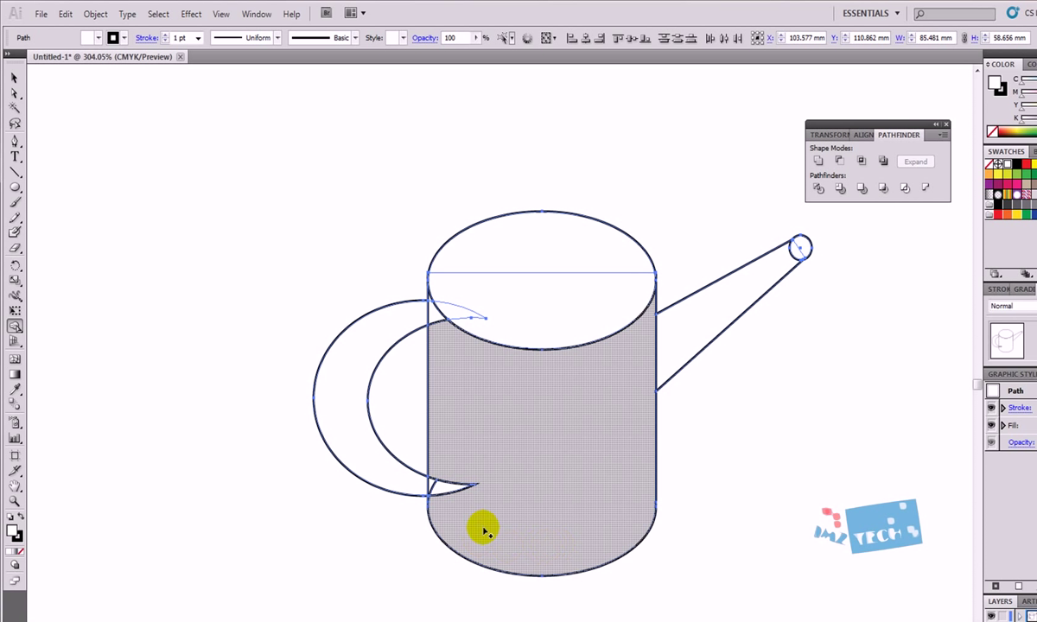
pyautogui.moveTo(447, 445)
pyautogui.mouseDown()
pyautogui.moveTo(451, 510)
pyautogui.moveTo(434, 482)
pyautogui.mouseUp()
pyautogui.click(432, 471)
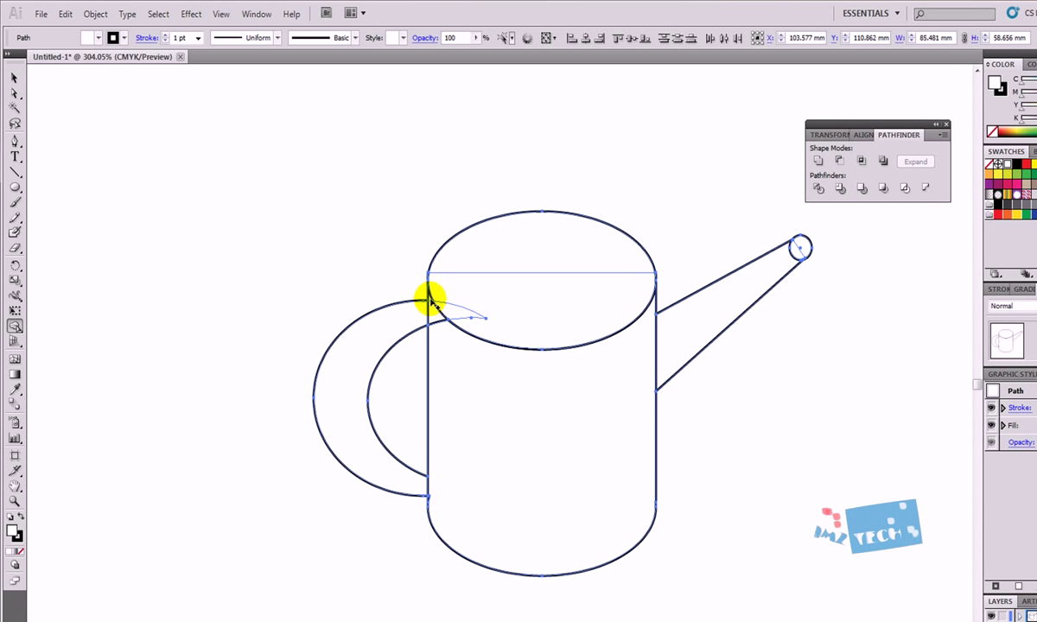
# Merge the top-left rim sliver and both halves of the top into the outline.
pyautogui.moveTo(430, 298)
pyautogui.mouseDown()
pyautogui.moveTo(443, 355)
pyautogui.moveTo(445, 346)
pyautogui.mouseUp()
pyautogui.moveTo(548, 242)
pyautogui.mouseDown()
pyautogui.moveTo(542, 323)
pyautogui.moveTo(468, 291)
pyautogui.mouseUp()
pyautogui.click(441, 290)
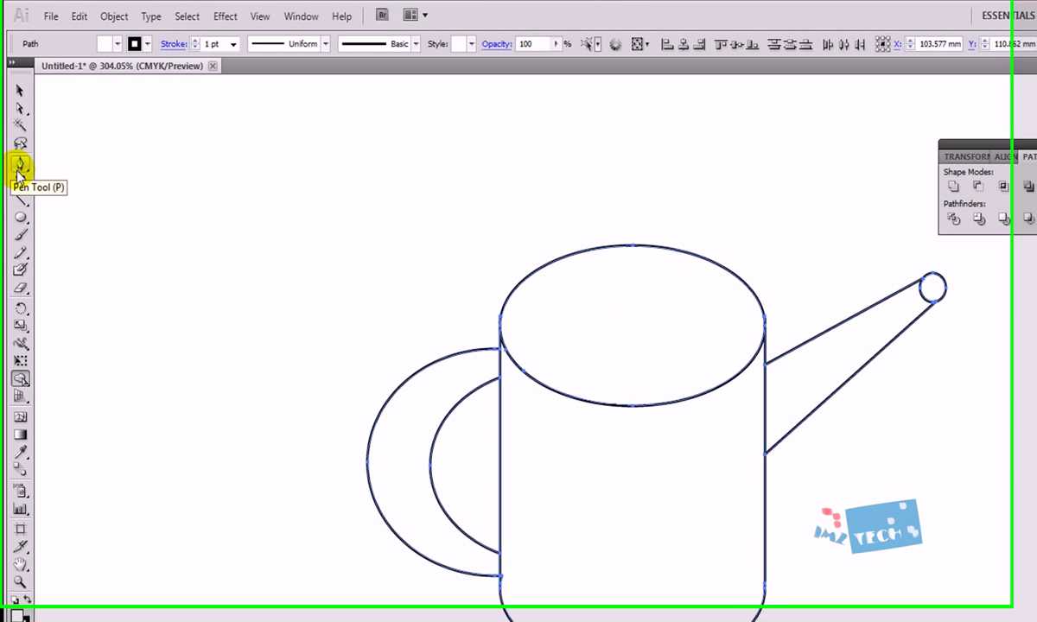
pyautogui.click(44, 124)
pyautogui.click(250, 238)
pyautogui.click(366, 162)
pyautogui.click(484, 240)
pyautogui.click(439, 326)
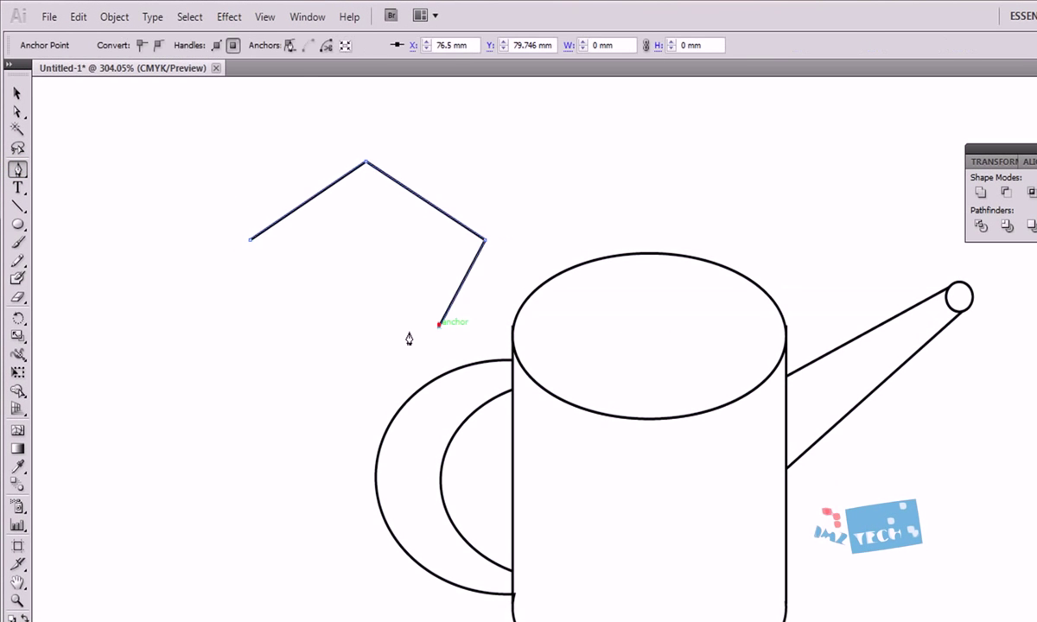
pyautogui.click(312, 342)
pyautogui.click(187, 302)
pyautogui.click(241, 247)
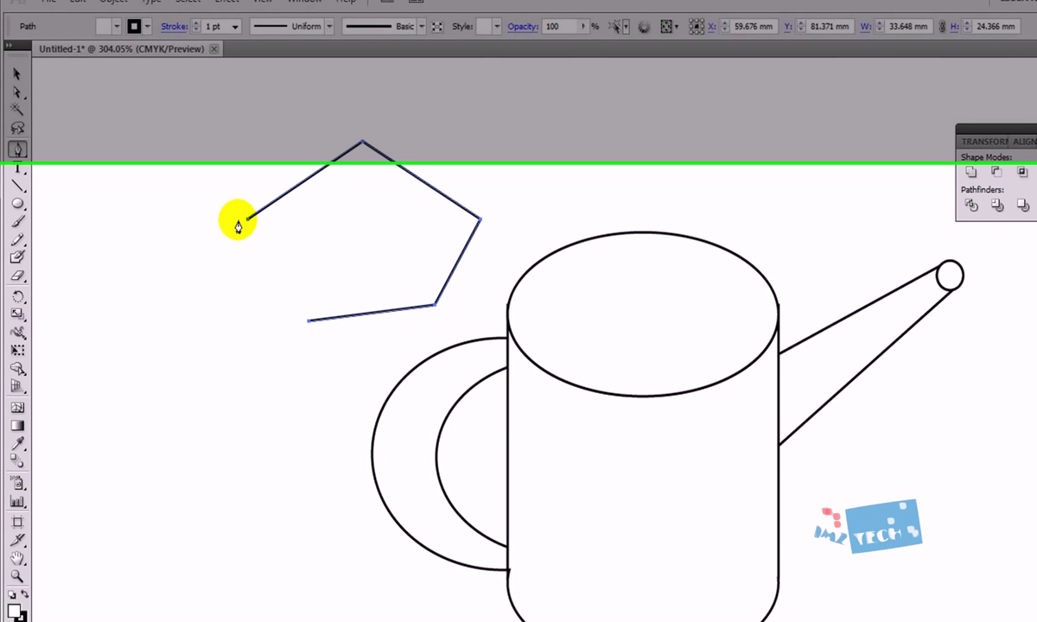
pyautogui.press('Delete')
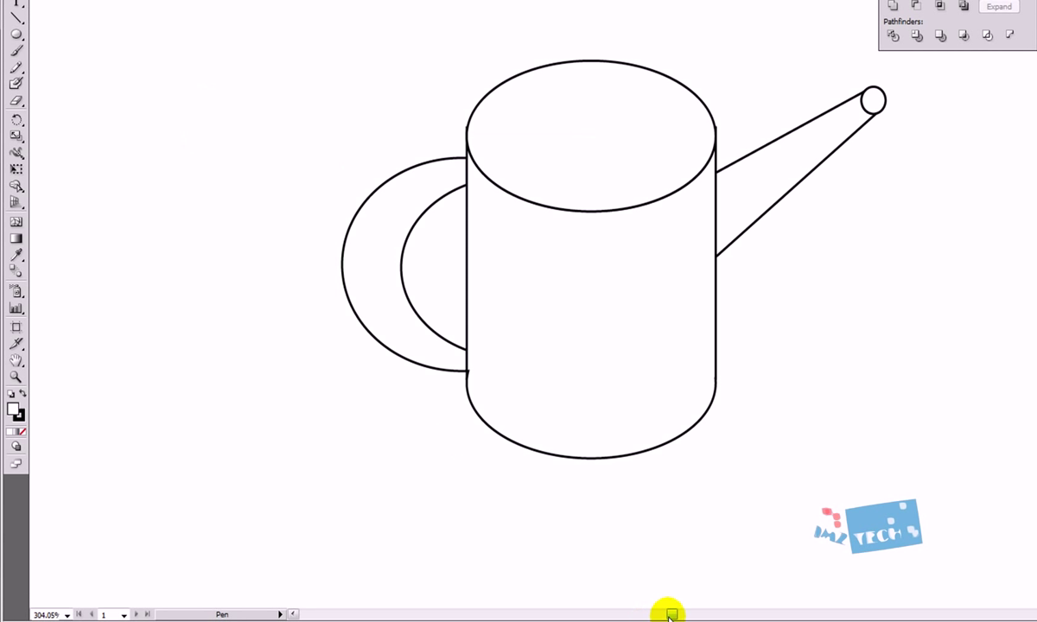
# At 150% zoom, draw a hook-shaped pen curve below the can and move it down-right.
pyautogui.doubleClick(16, 377)
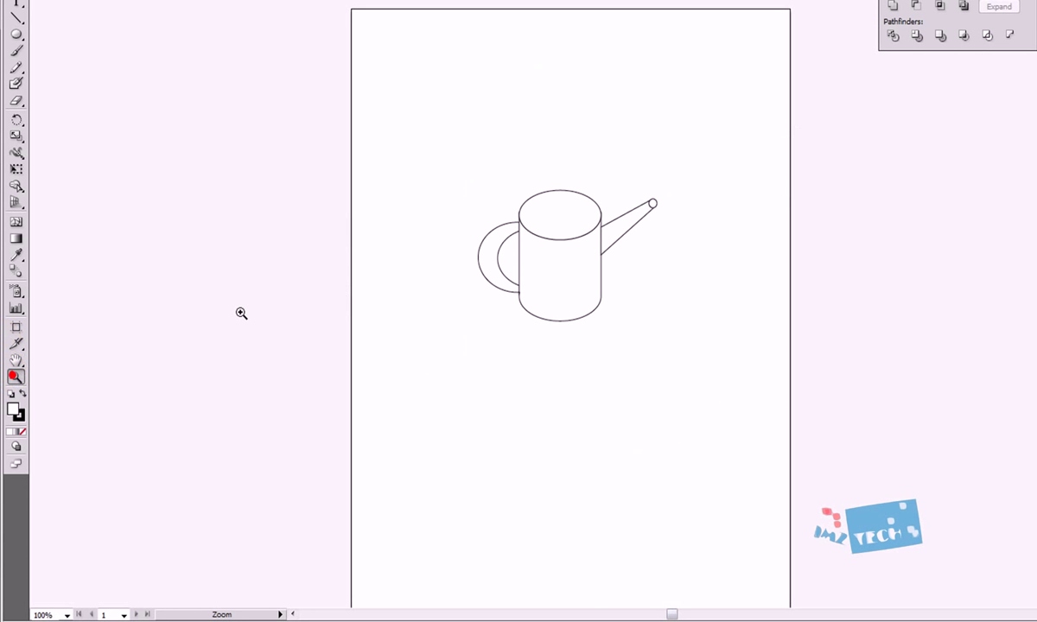
pyautogui.click(241, 312)
pyautogui.scroll(1, 896, 467)
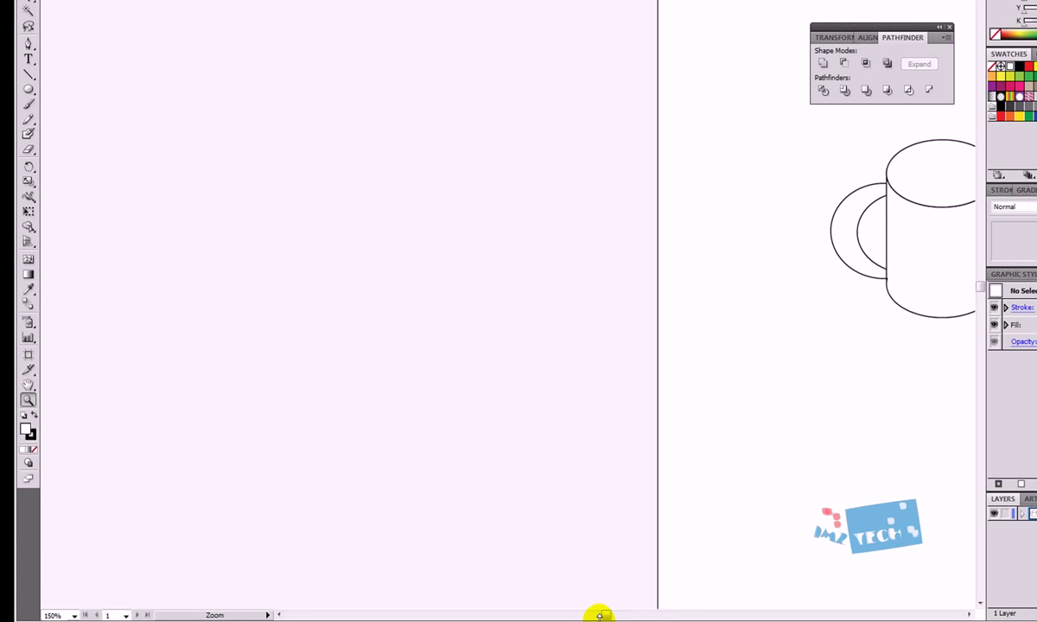
pyautogui.moveTo(653, 615); pyautogui.dragTo(679, 615)
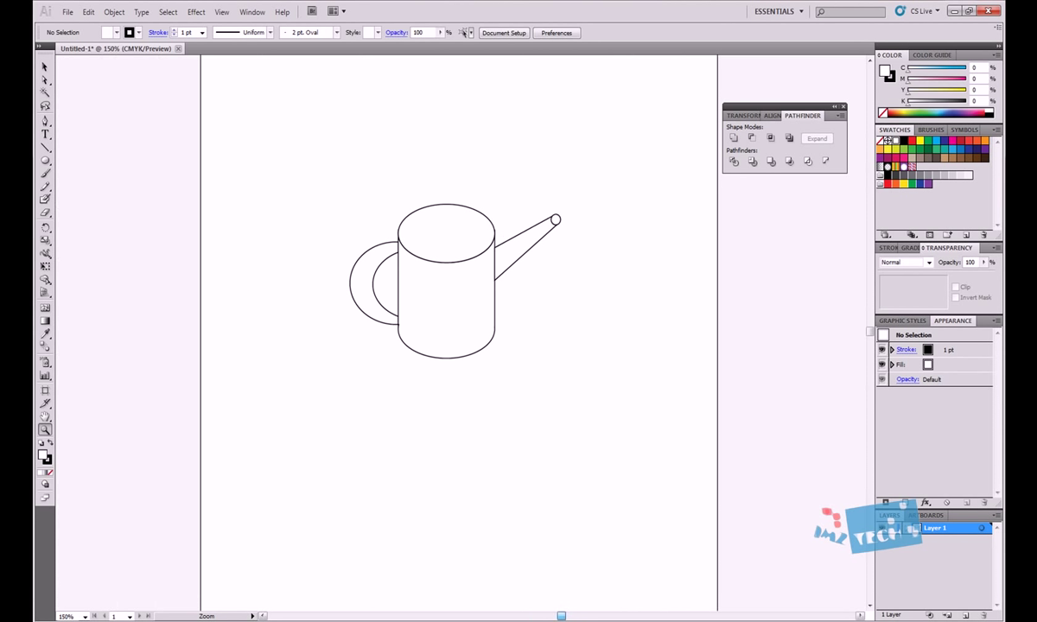
pyautogui.scroll(-3, 456, 438)
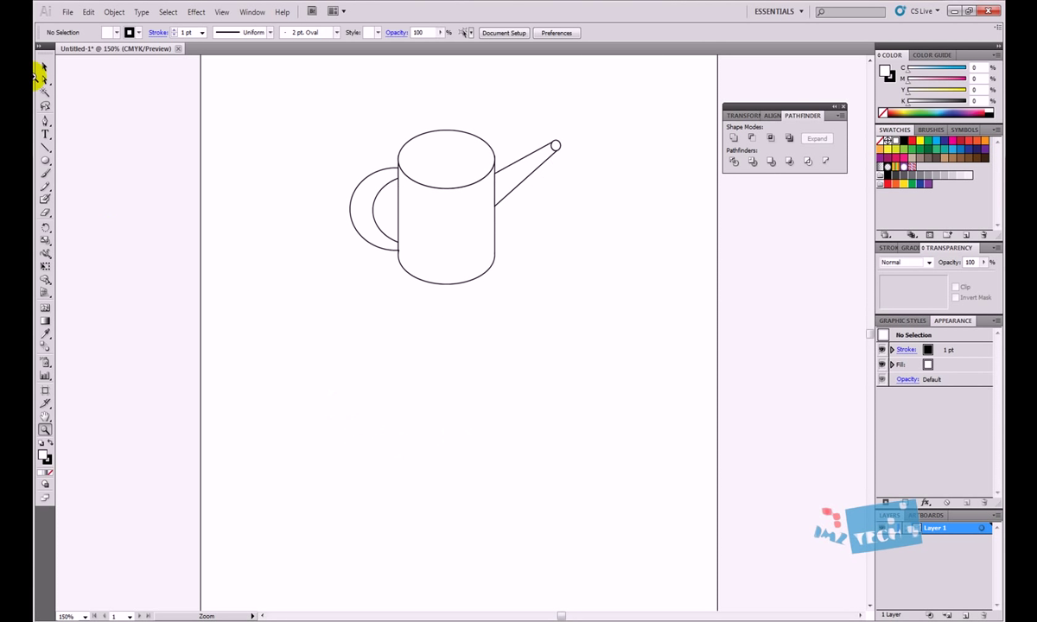
pyautogui.click(425, 373)
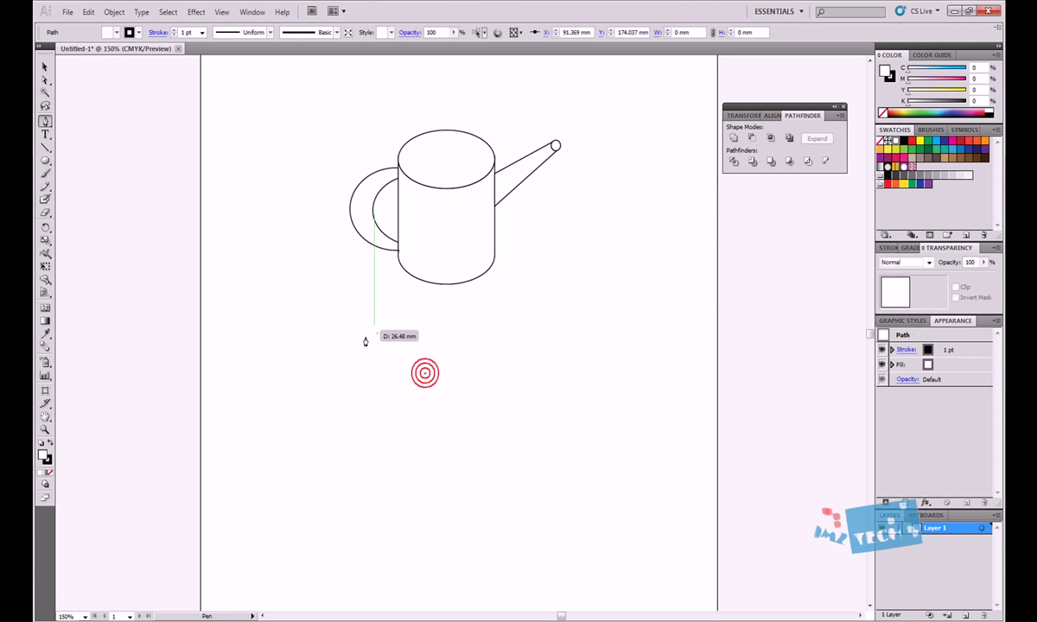
pyautogui.moveTo(392, 452); pyautogui.dragTo(549, 460)
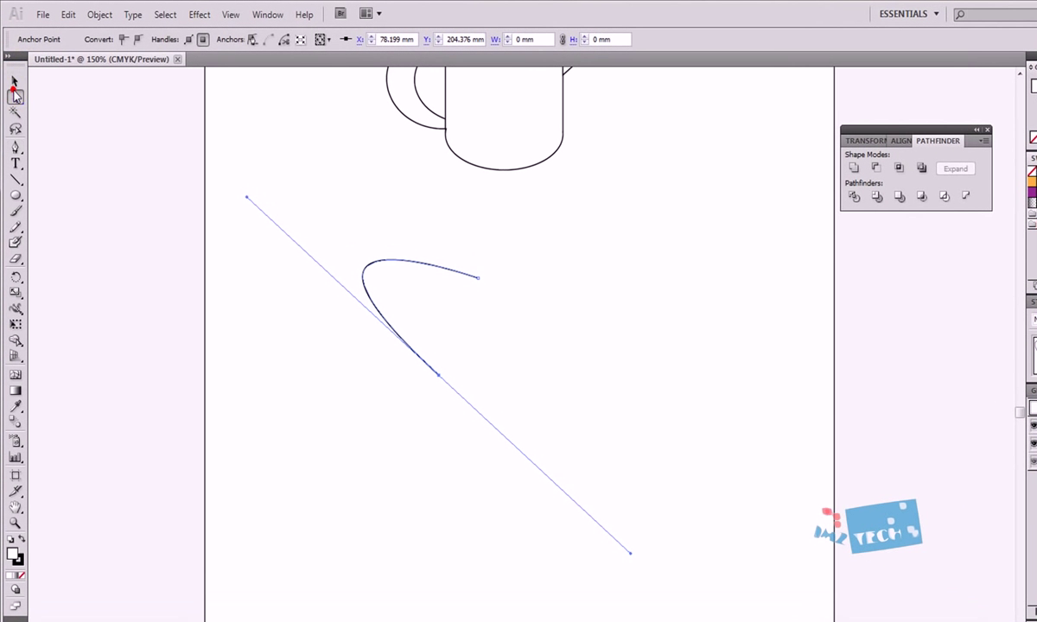
pyautogui.click(16, 80)
pyautogui.moveTo(437, 374); pyautogui.dragTo(456, 535)
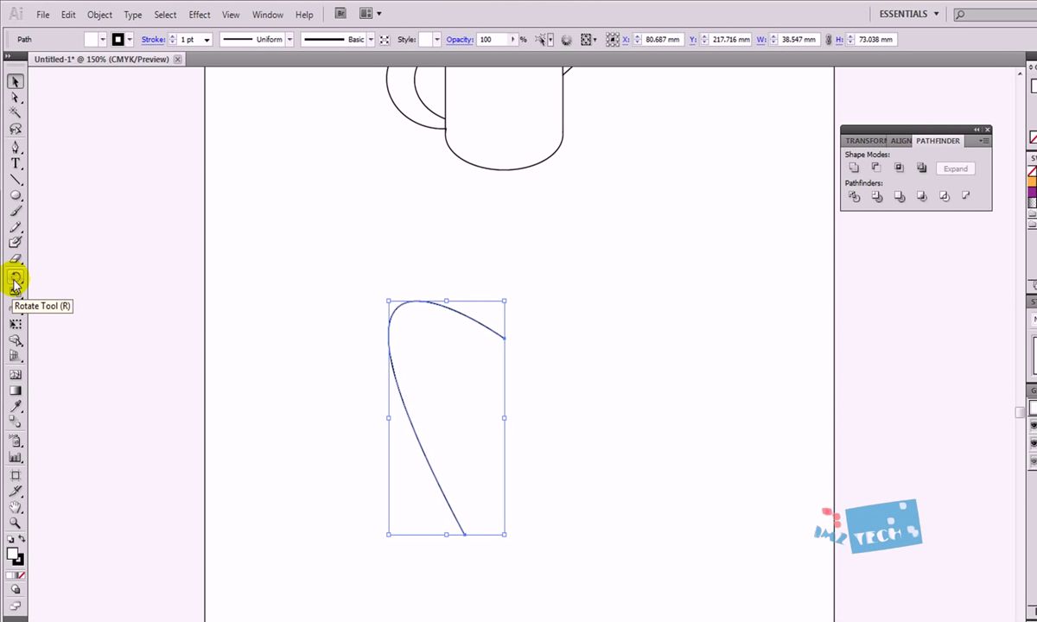
# Duplicate the curve with Ctrl+D and select the upper copy.
pyautogui.hotkey('ctrl', 'd')
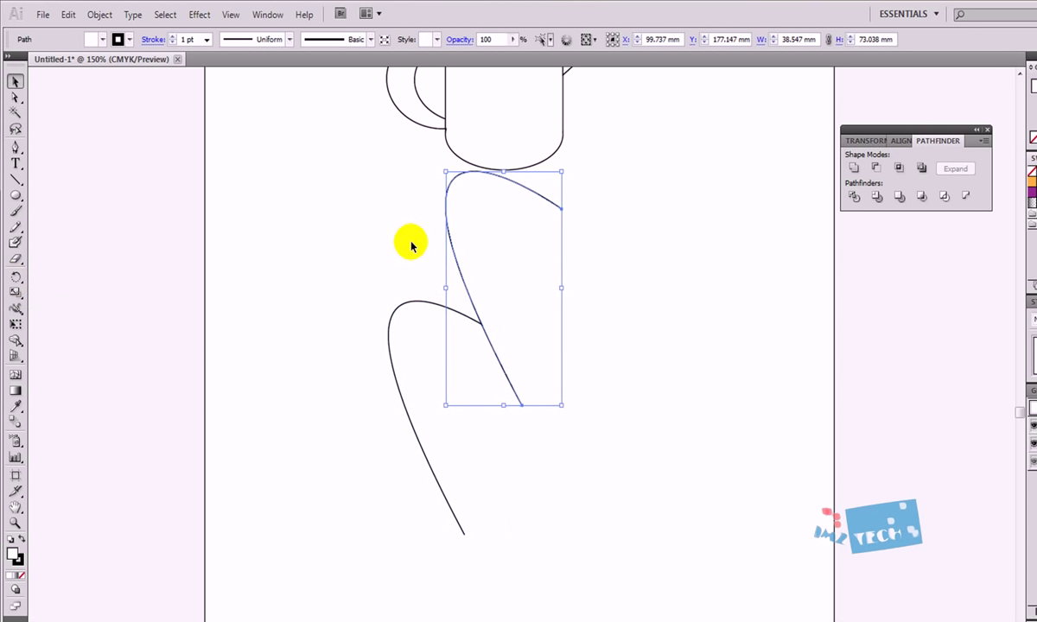
pyautogui.moveTo(584, 410); pyautogui.dragTo(570, 393)
pyautogui.click(447, 211)
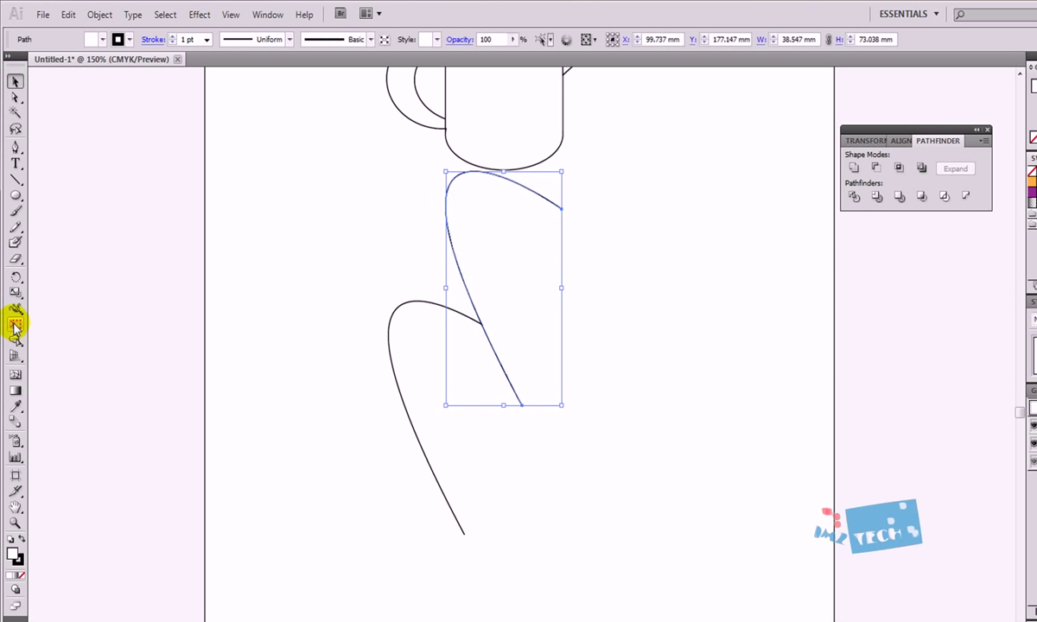
# Rotate the selected curve copy by 90° in the Rotate dialog with preview on.
pyautogui.doubleClick(15, 279)
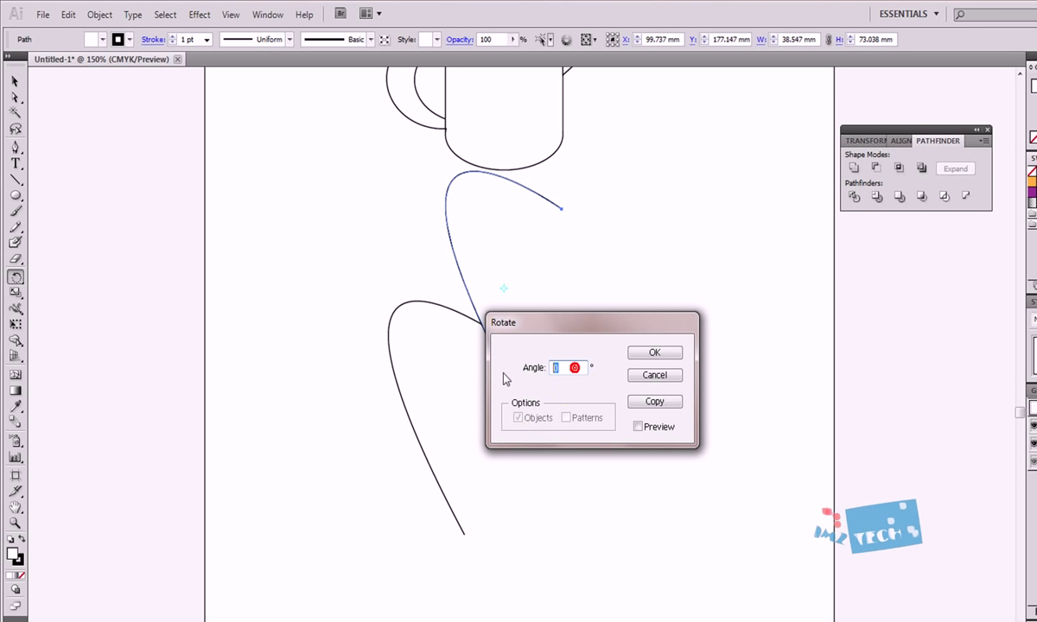
pyautogui.click(638, 427)
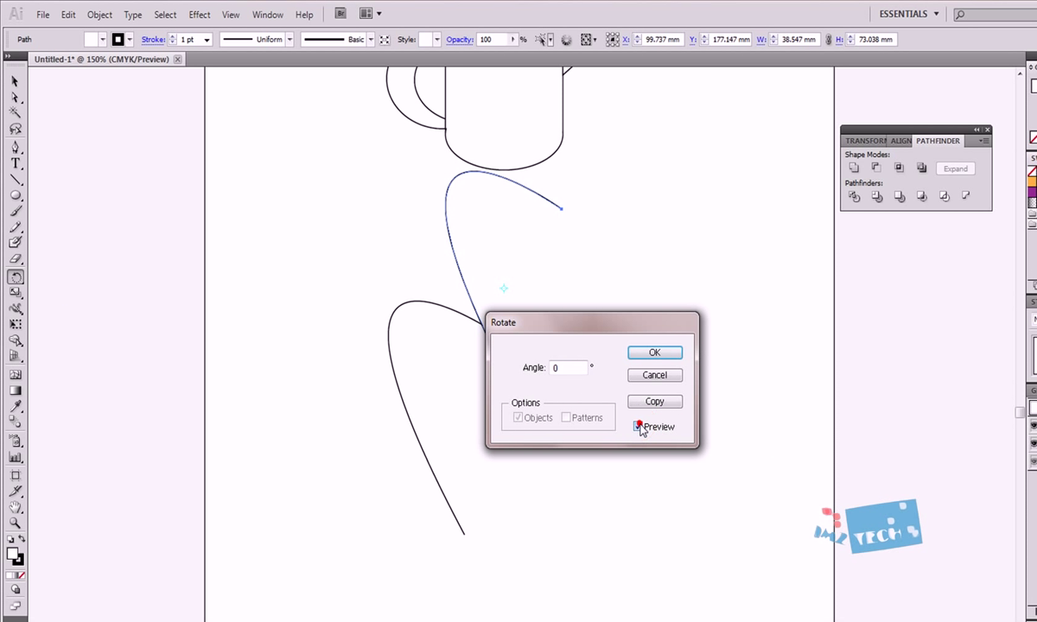
pyautogui.doubleClick(577, 367)
pyautogui.write('180')
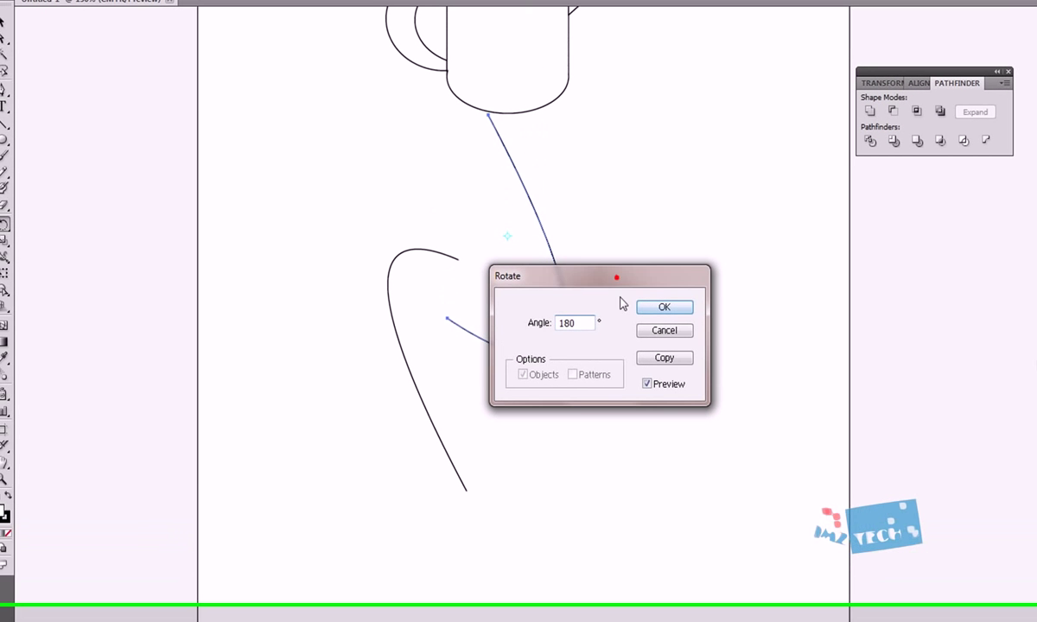
pyautogui.moveTo(617, 277); pyautogui.dragTo(650, 472)
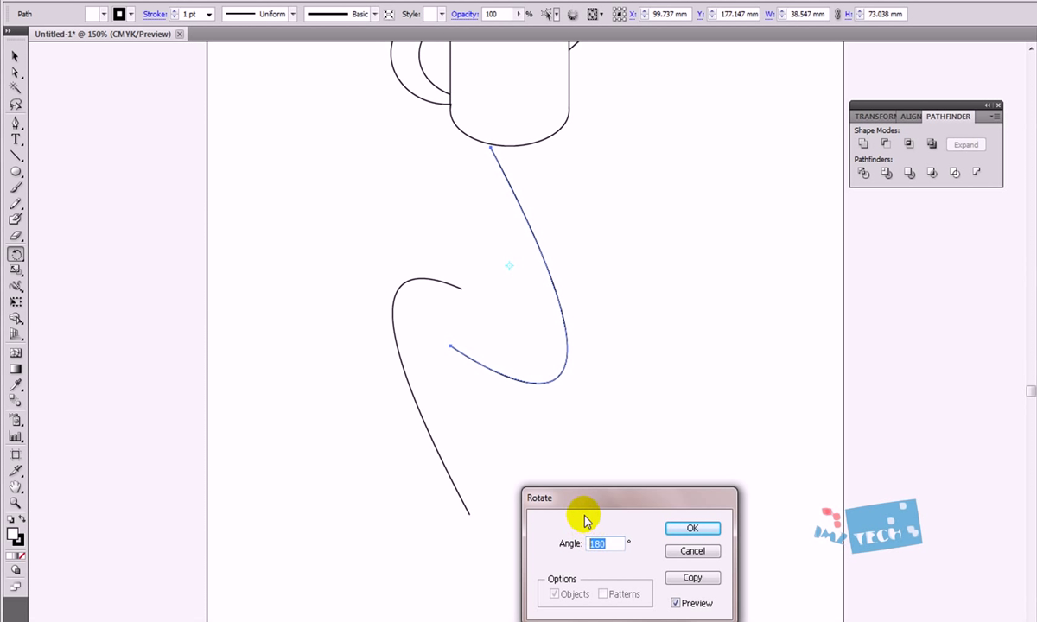
pyautogui.write('90')
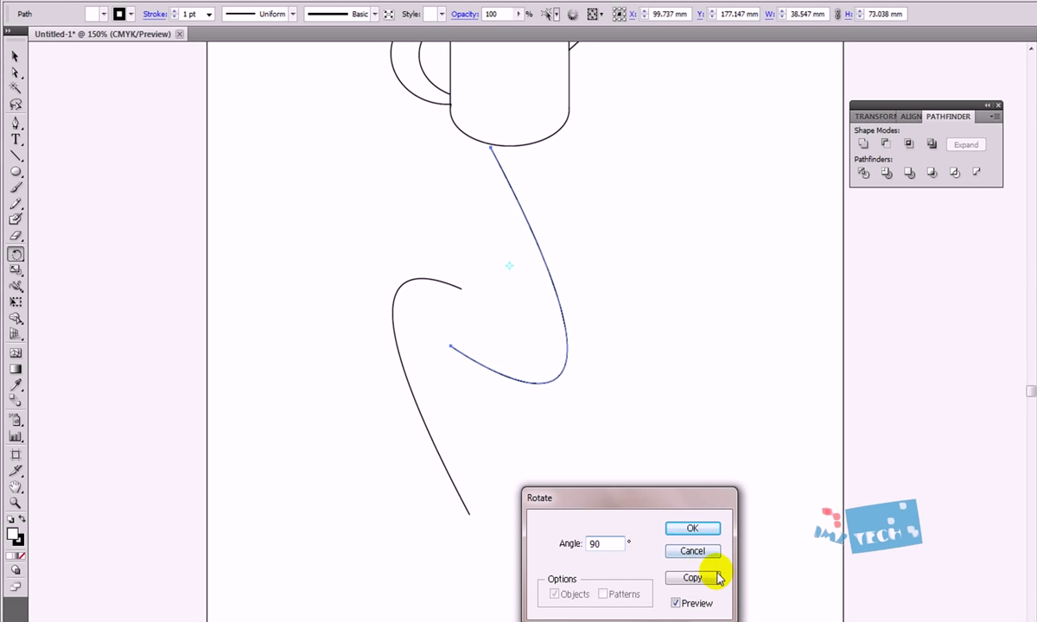
pyautogui.click(692, 528)
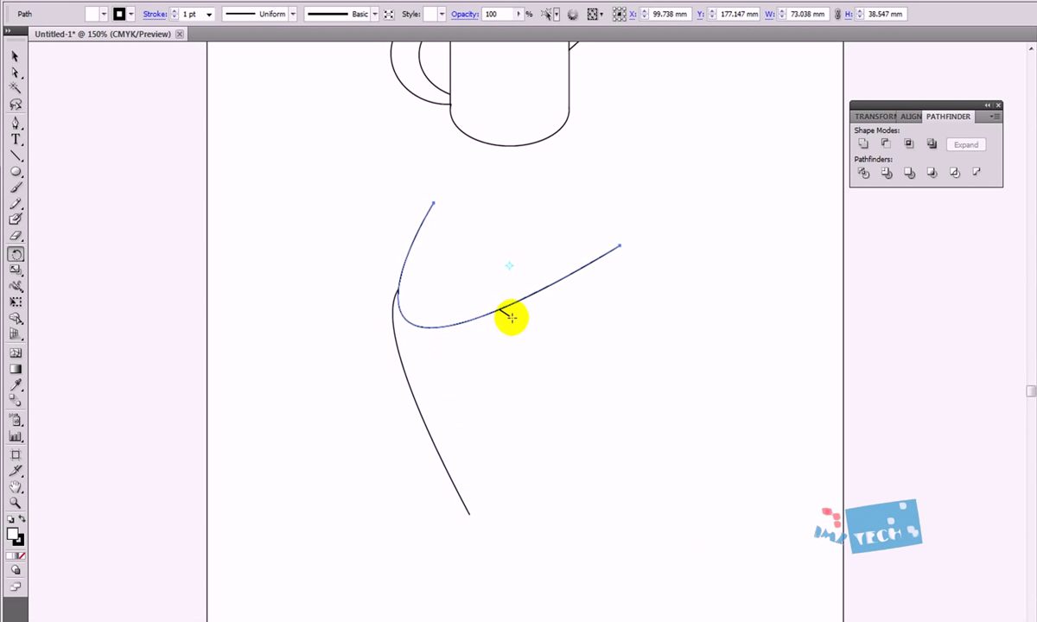
pyautogui.click(11, 52)
# Turn the copied curve upright, flip it horizontally, and place it beside the first half as a heart.
pyautogui.moveTo(538, 289); pyautogui.dragTo(674, 495)
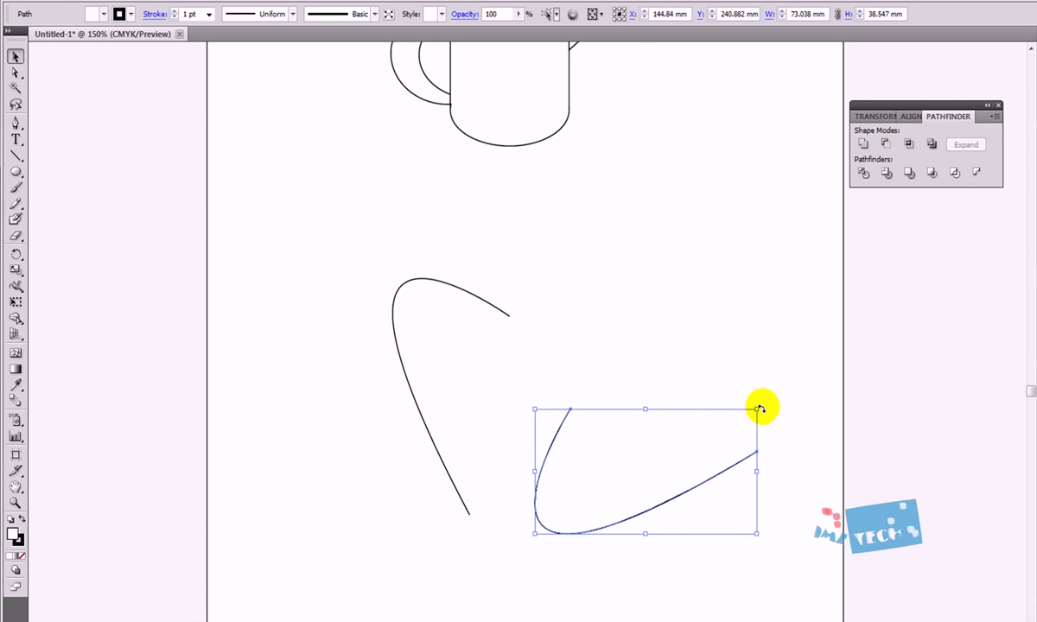
pyautogui.moveTo(764, 411); pyautogui.dragTo(581, 602)
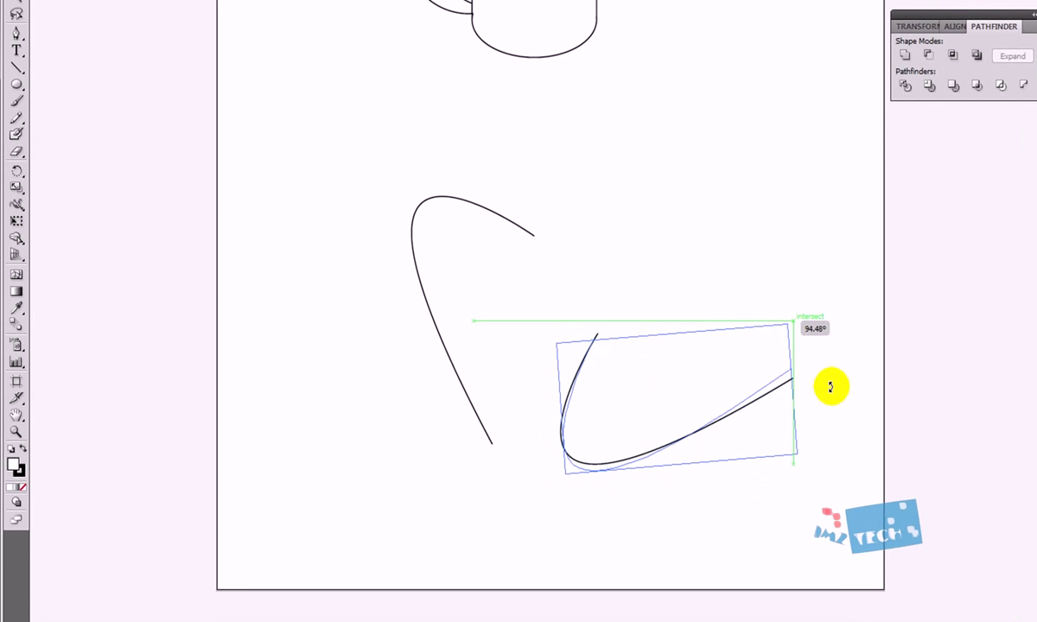
pyautogui.moveTo(609, 536); pyautogui.dragTo(753, 549)
pyautogui.moveTo(740, 397); pyautogui.dragTo(501, 400)
pyautogui.moveTo(603, 378); pyautogui.dragTo(624, 308)
pyautogui.click(403, 483)
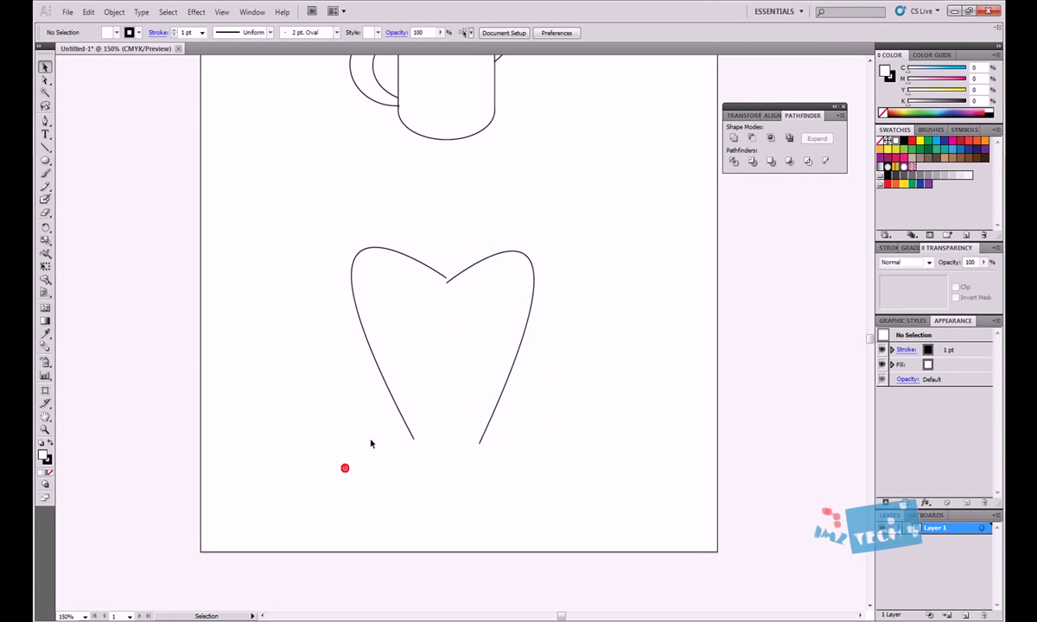
pyautogui.moveTo(359, 419); pyautogui.dragTo(525, 491)
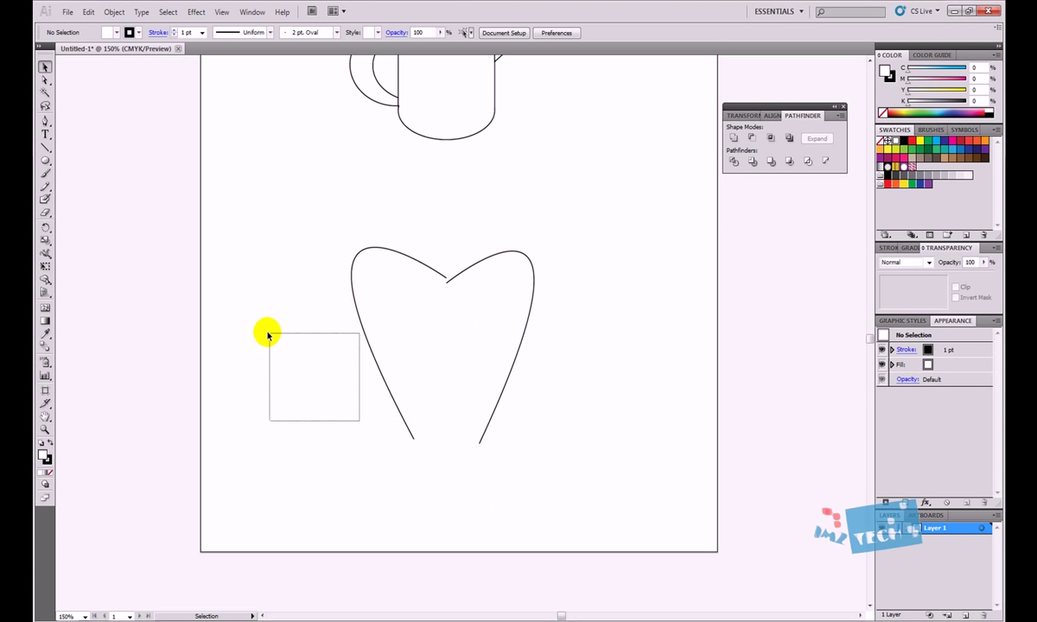
pyautogui.click(46, 84)
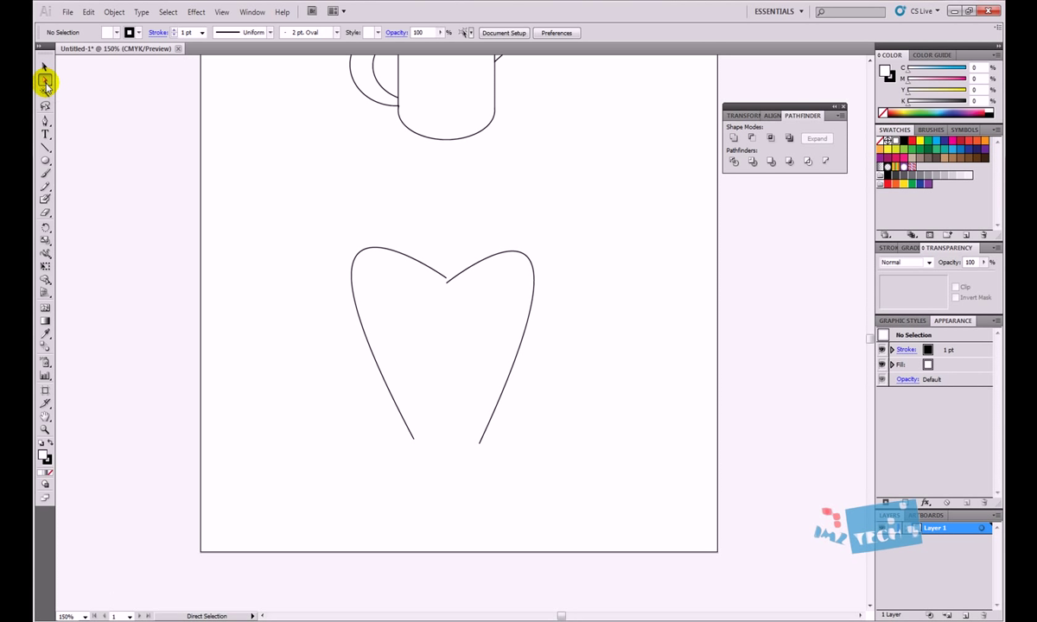
# Select the heart's two bottom tip anchors and average them on Both axes via Object > Path > Average.
pyautogui.moveTo(343, 412); pyautogui.dragTo(526, 506)
pyautogui.click(417, 444)
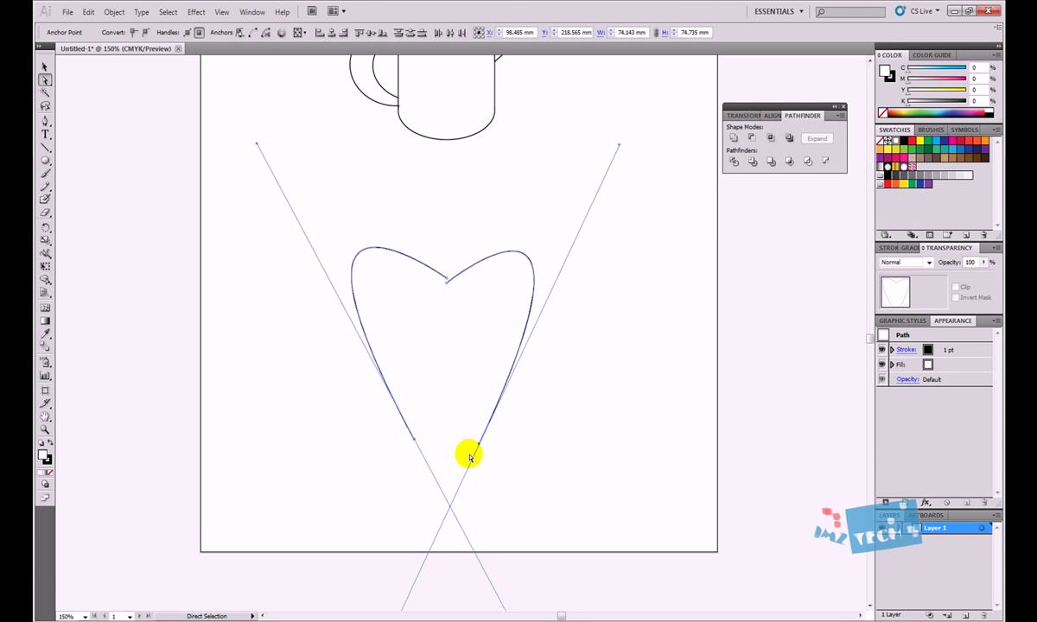
pyautogui.click(114, 12)
pyautogui.moveTo(151, 263)
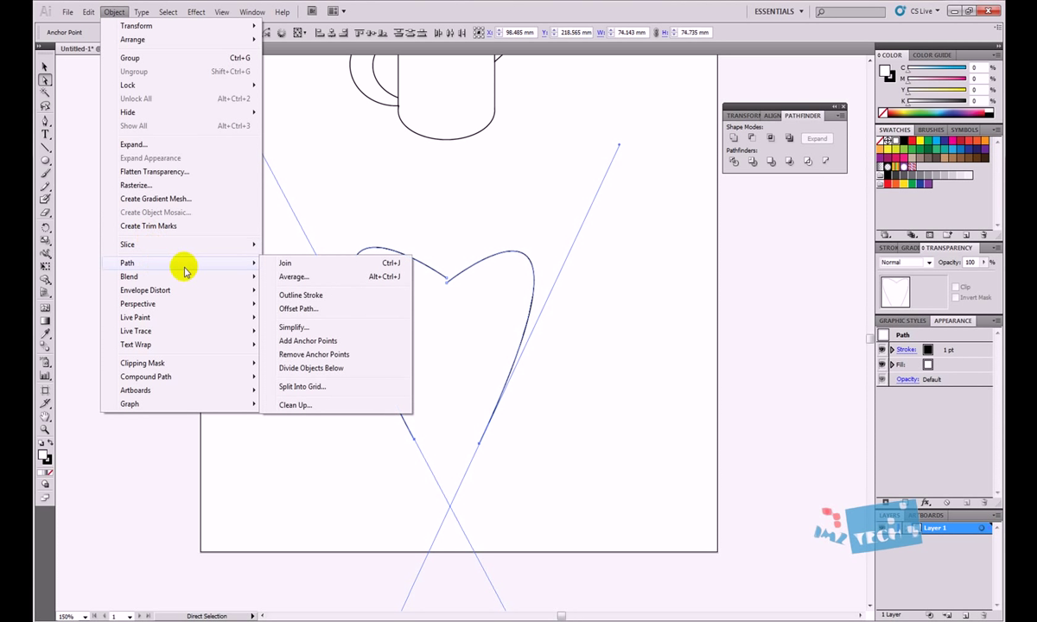
pyautogui.click(294, 277)
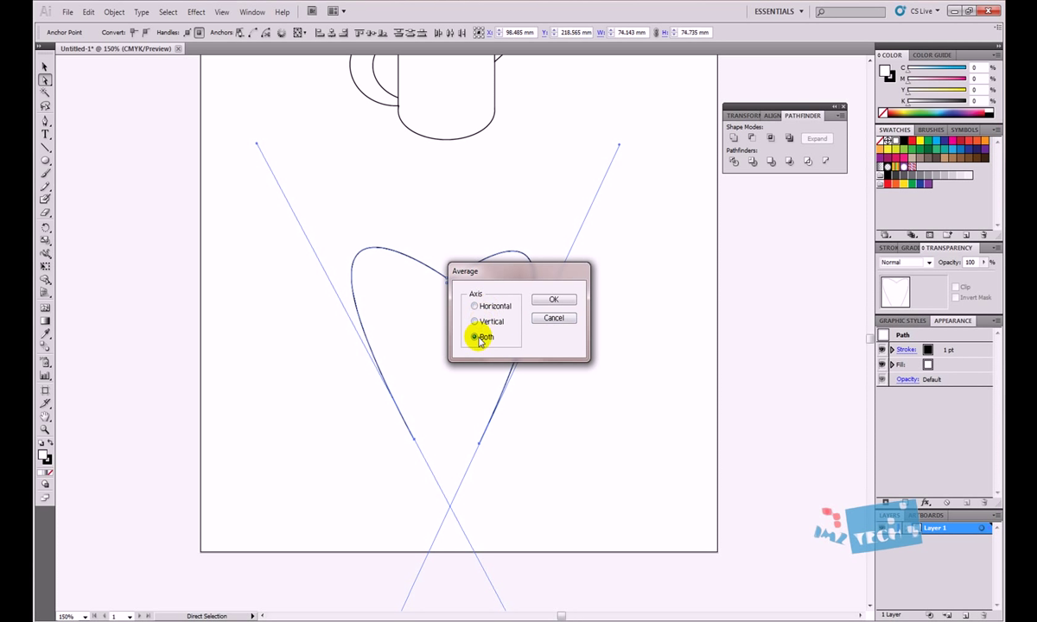
pyautogui.click(554, 301)
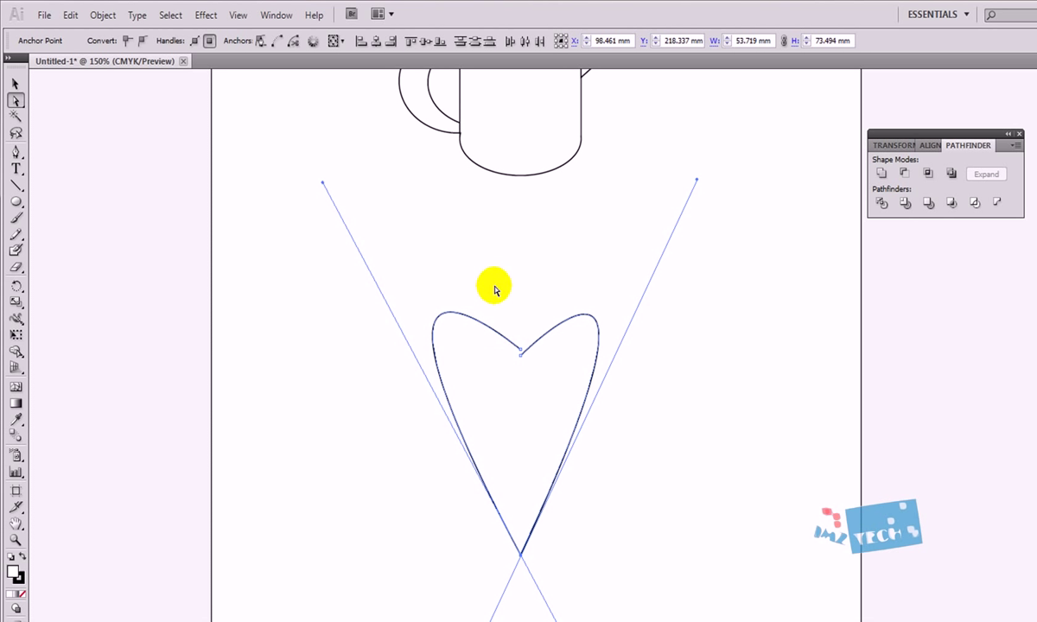
# Average the anchors at the heart's top notch into one point.
pyautogui.moveTo(495, 290); pyautogui.dragTo(536, 393)
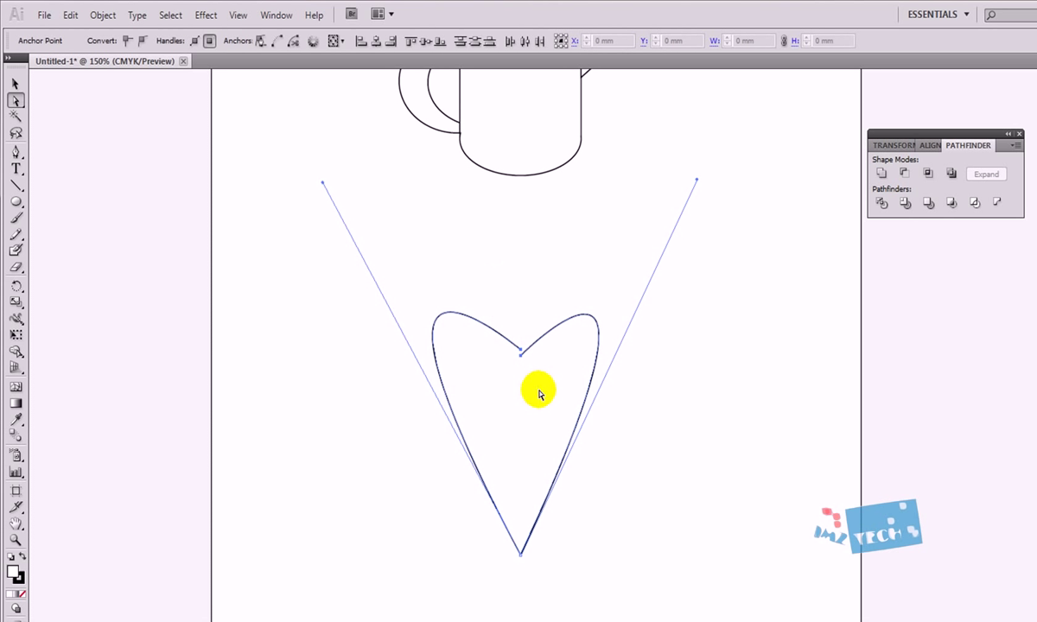
pyautogui.click(103, 16)
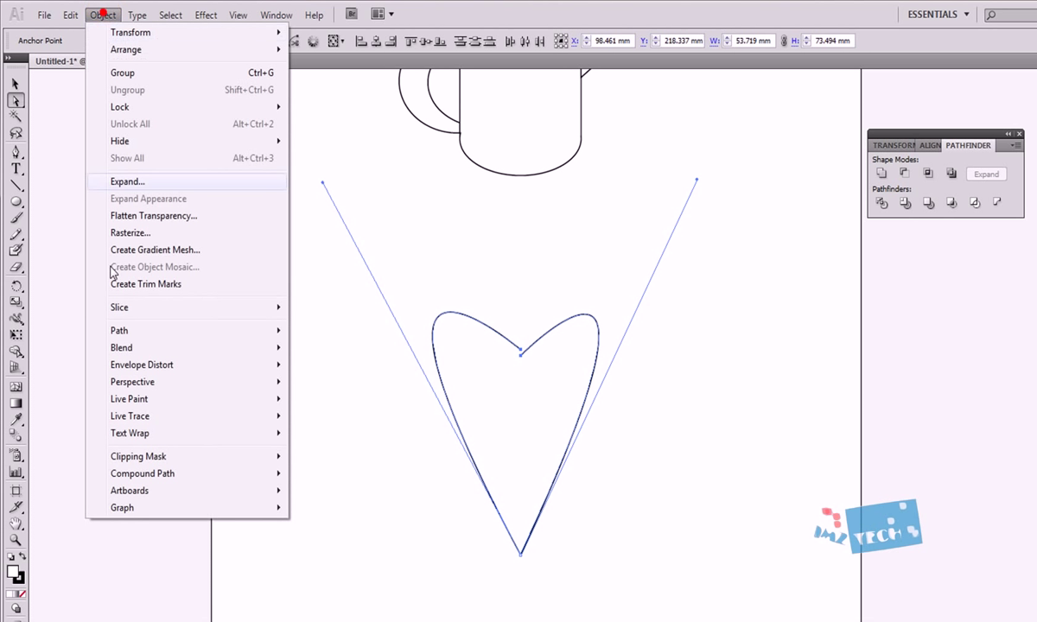
pyautogui.moveTo(134, 337)
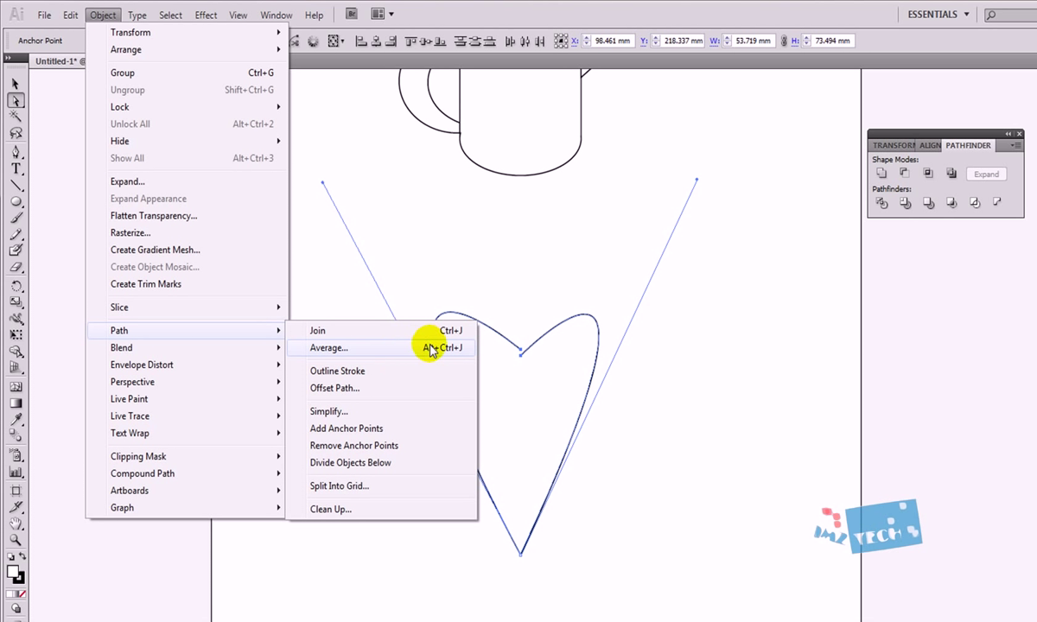
pyautogui.click(382, 348)
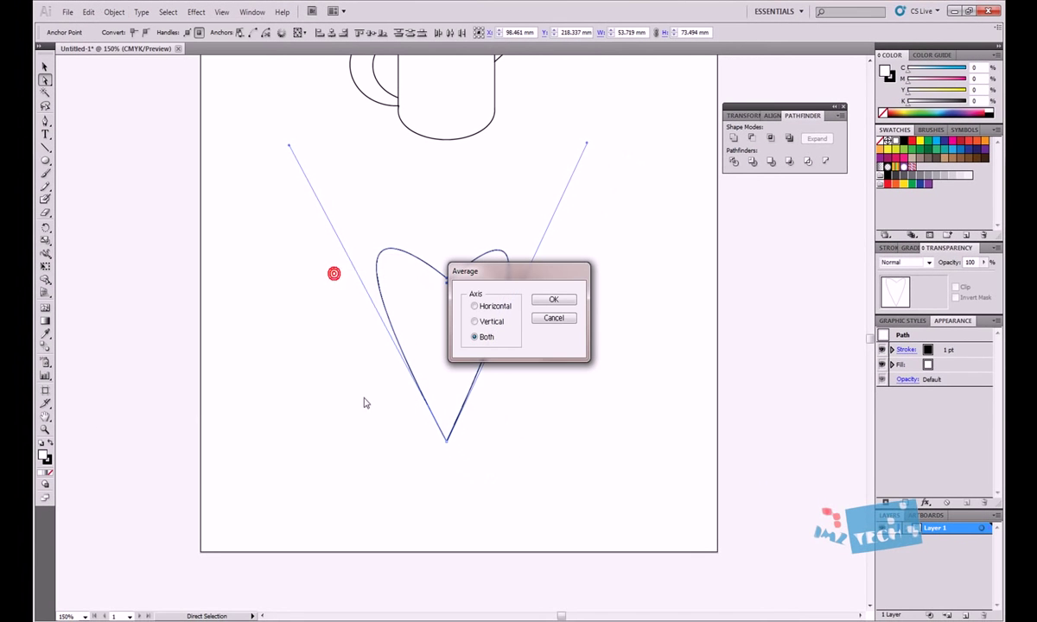
pyautogui.click(554, 301)
# Join the two anchors at the heart's bottom point into one path.
pyautogui.moveTo(386, 430); pyautogui.dragTo(567, 484)
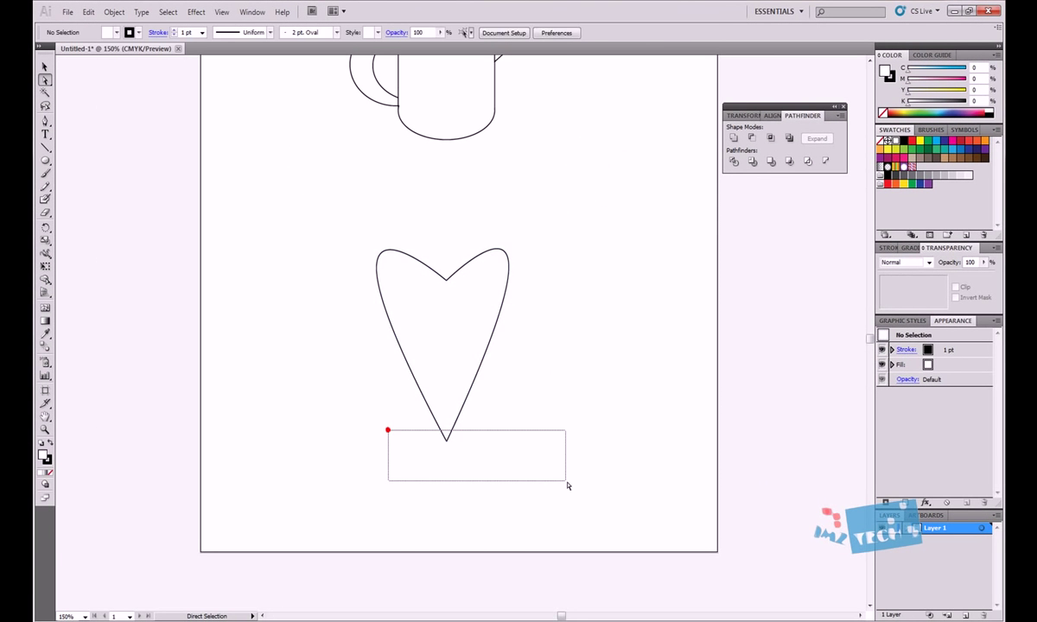
pyautogui.click(115, 12)
pyautogui.moveTo(259, 267)
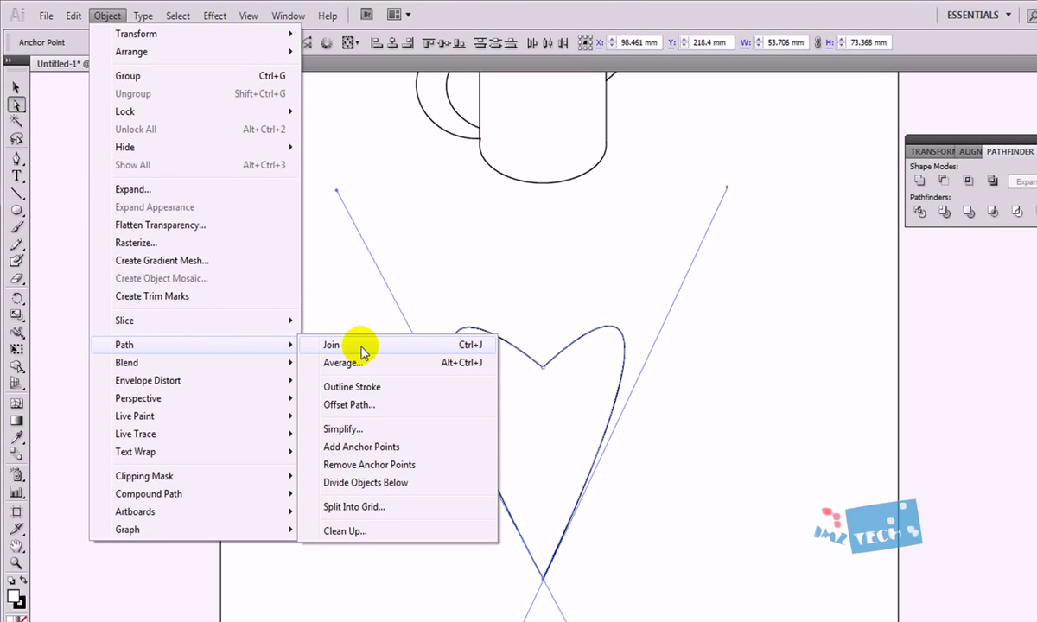
pyautogui.click(359, 346)
pyautogui.click(439, 451)
# Join the anchors at the heart's top dip to close the heart.
pyautogui.moveTo(519, 341); pyautogui.dragTo(550, 397)
pyautogui.click(74, 17)
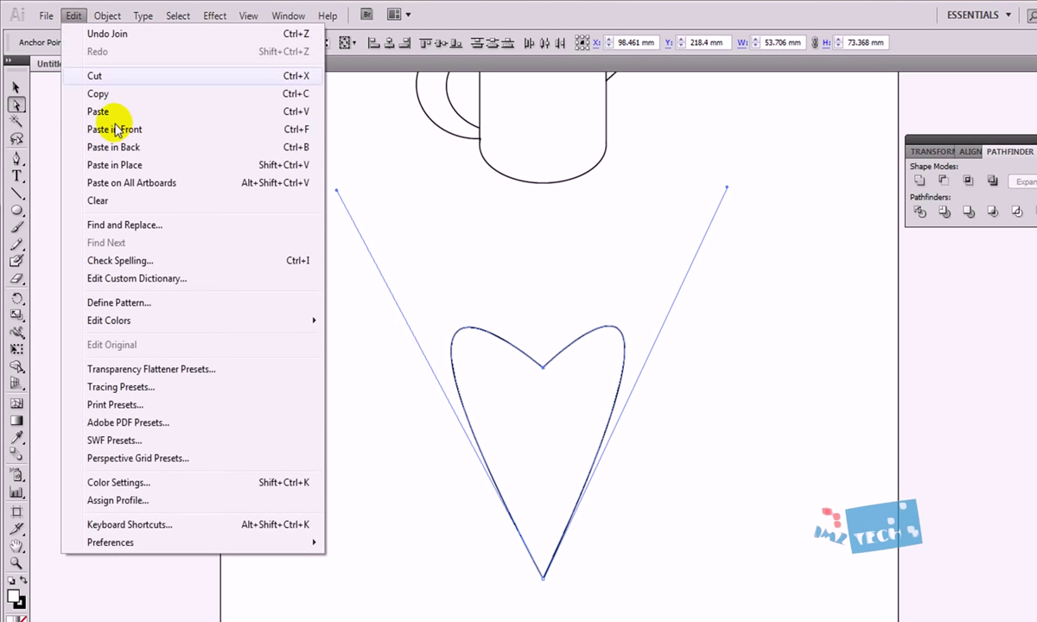
pyautogui.moveTo(106, 16)
pyautogui.moveTo(178, 350)
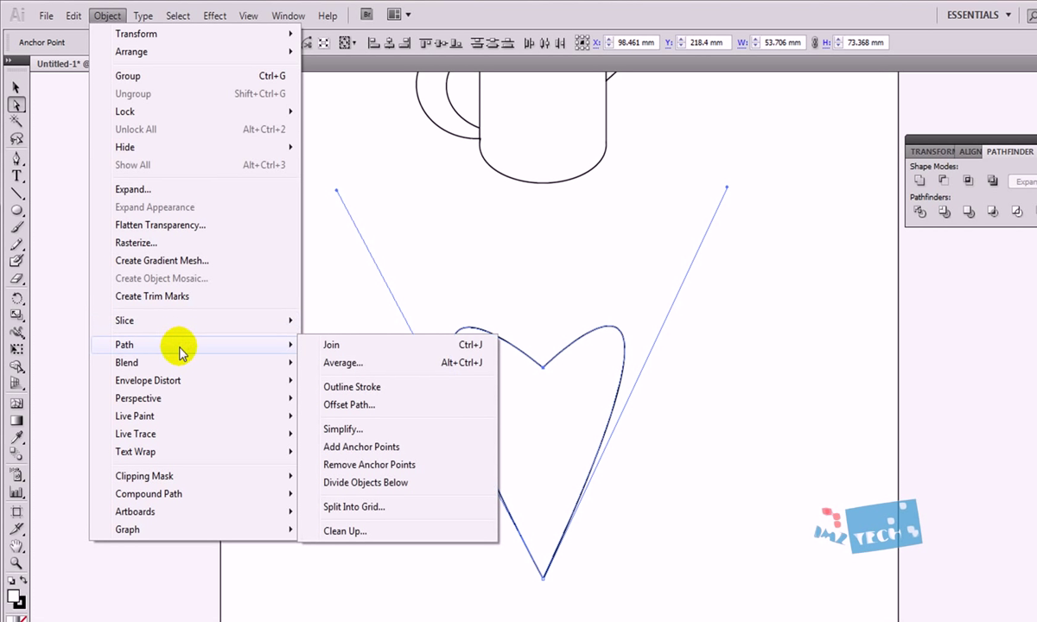
pyautogui.click(330, 345)
pyautogui.click(396, 558)
# Resize the heart: squash to about 39 mm tall, widen to about 77 mm, then stretch taller.
pyautogui.click(572, 475)
pyautogui.click(16, 87)
pyautogui.moveTo(541, 579); pyautogui.dragTo(540, 459)
pyautogui.click(627, 394)
pyautogui.click(574, 375)
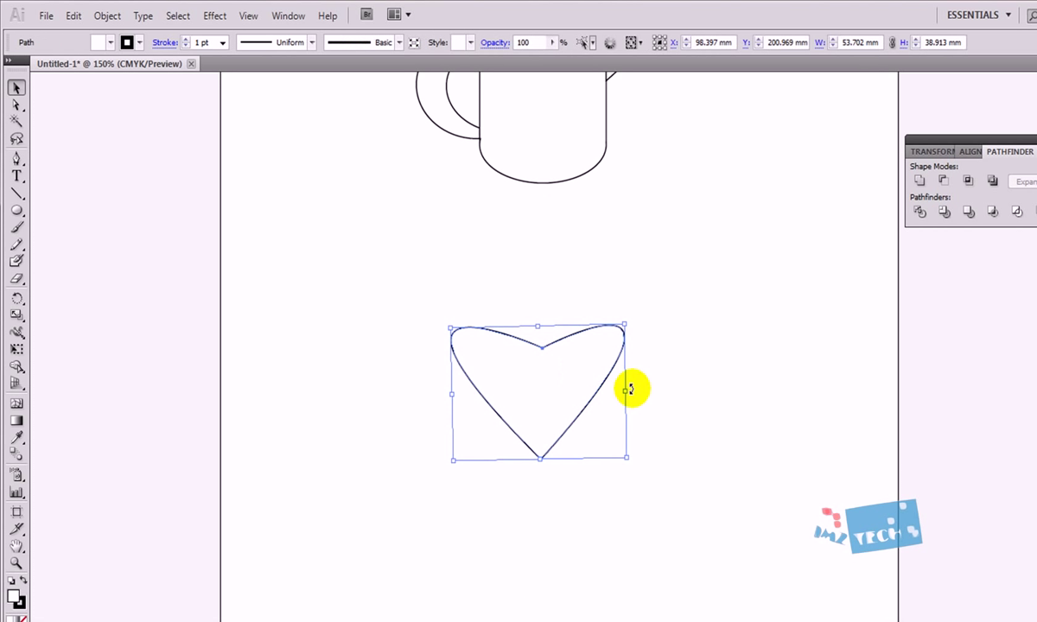
pyautogui.moveTo(627, 393); pyautogui.dragTo(701, 389)
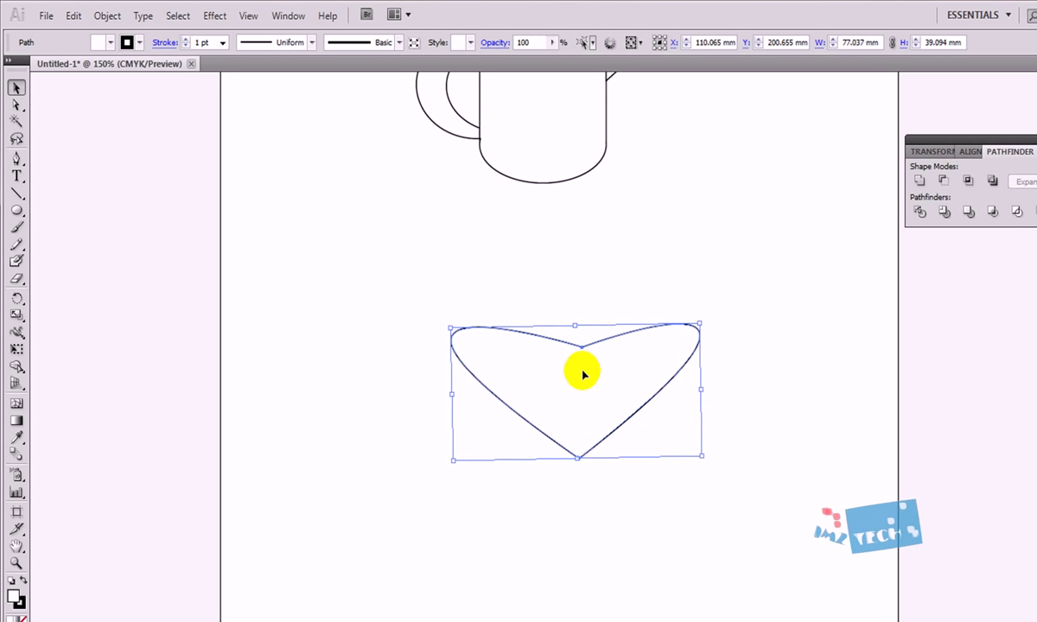
pyautogui.moveTo(577, 457); pyautogui.dragTo(581, 583)
# Deselect the heart and scroll up until the watering can shows above it.
pyautogui.click(299, 391)
pyautogui.scroll(4, 293, 414)
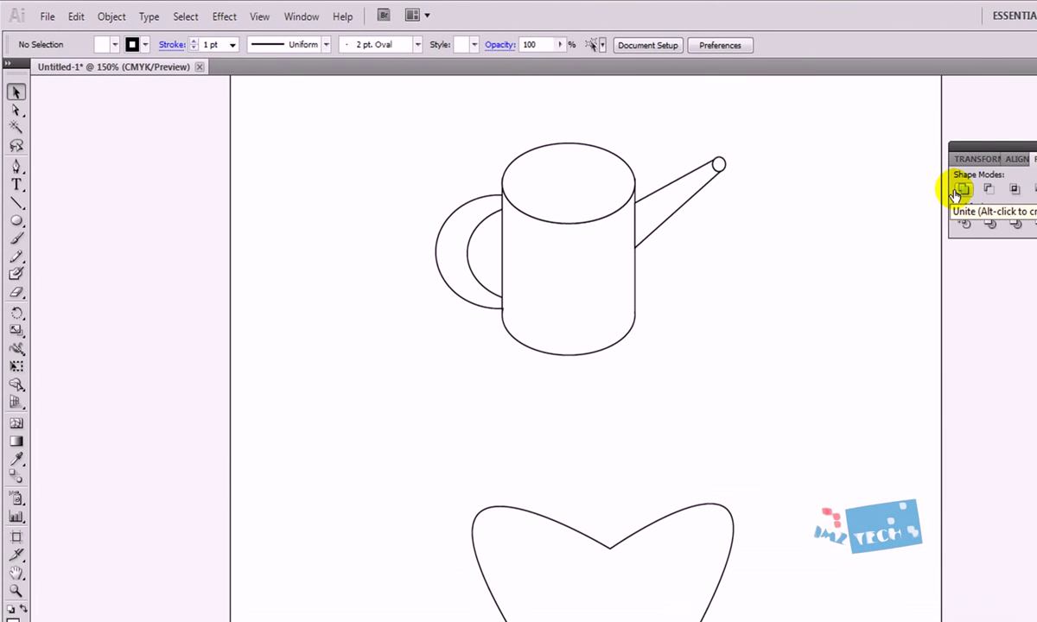
pyautogui.moveTo(391, 104); pyautogui.dragTo(799, 433)
pyautogui.click(966, 190)
pyautogui.click(830, 349)
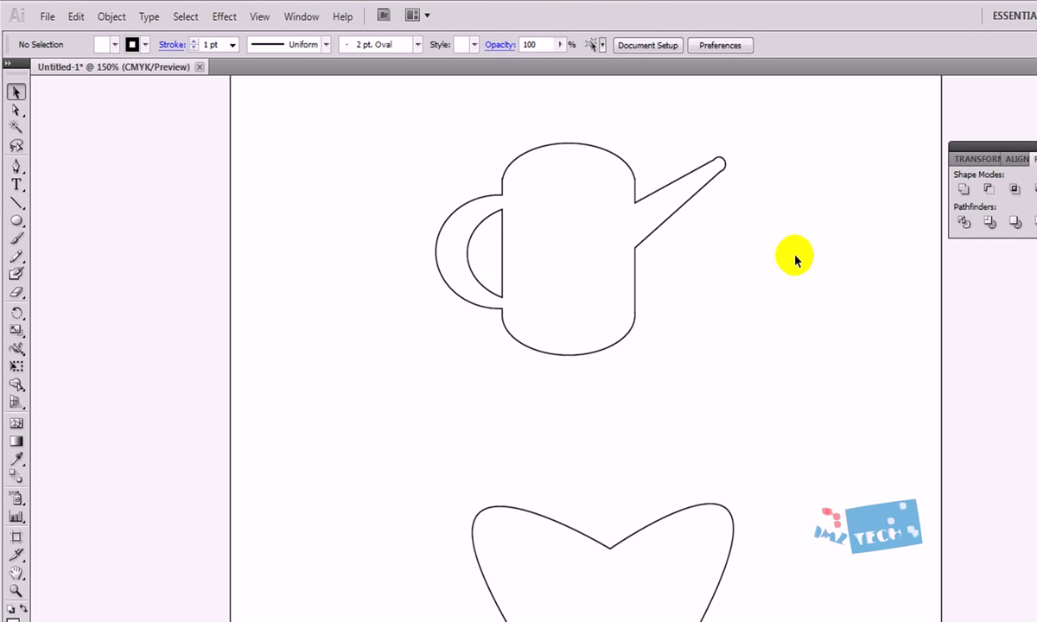
pyautogui.hotkey('ctrl', 'z')
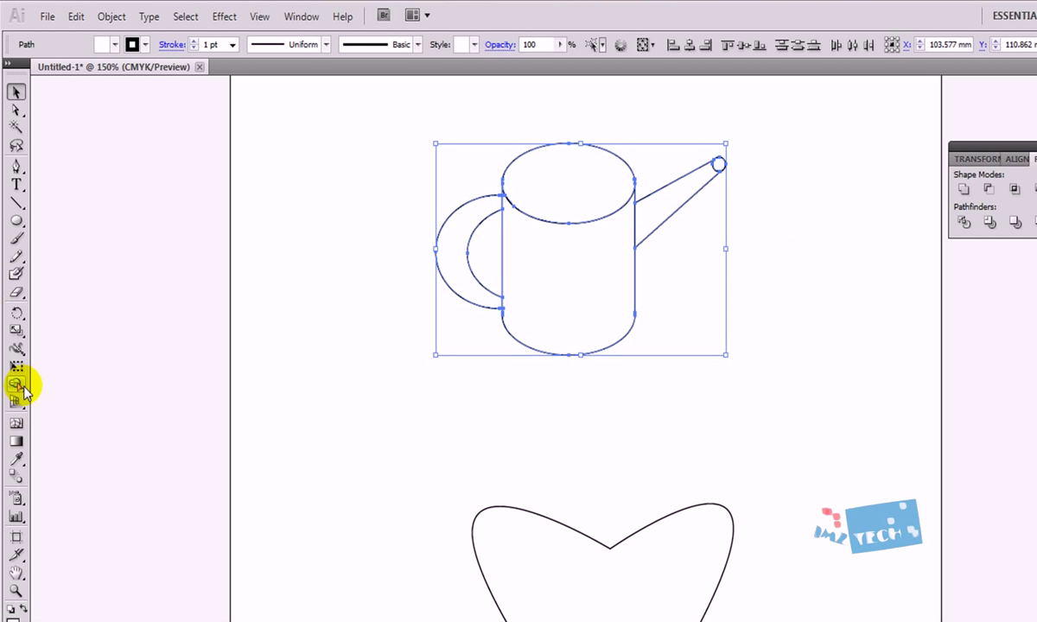